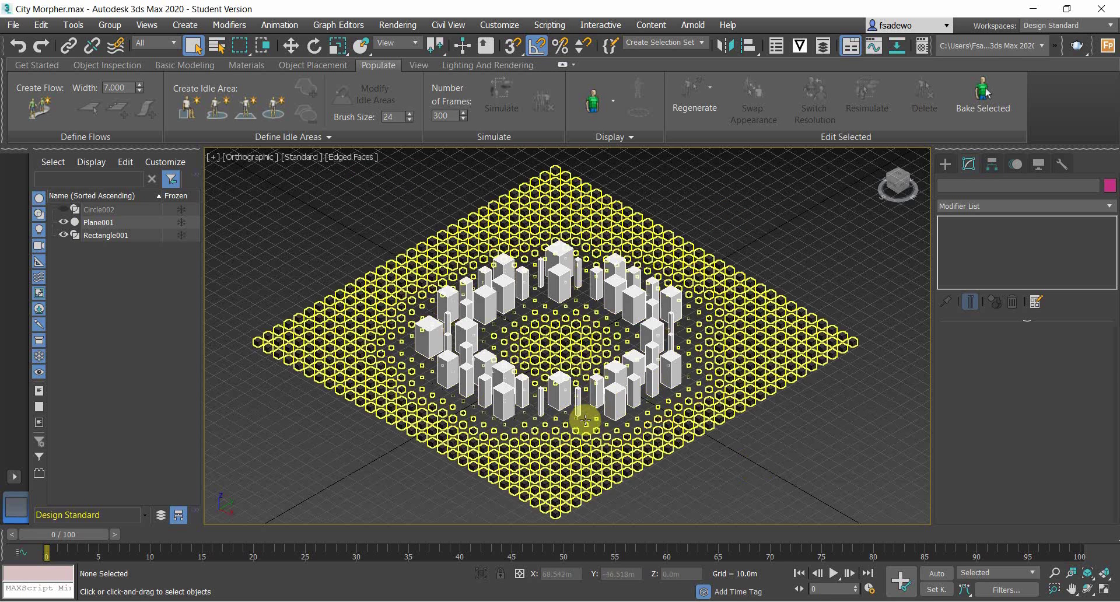
- Play back the city animation, stopping at frames 53 and 80 while adjusting the view
middle_click_drag(612, 418, 633, 417)
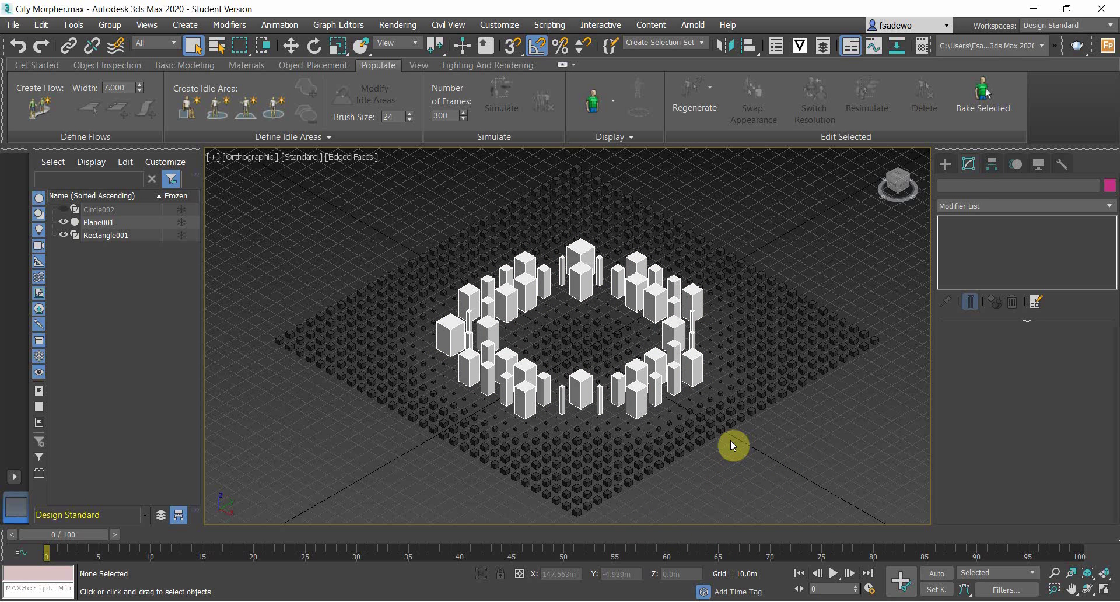
left_click(835, 572)
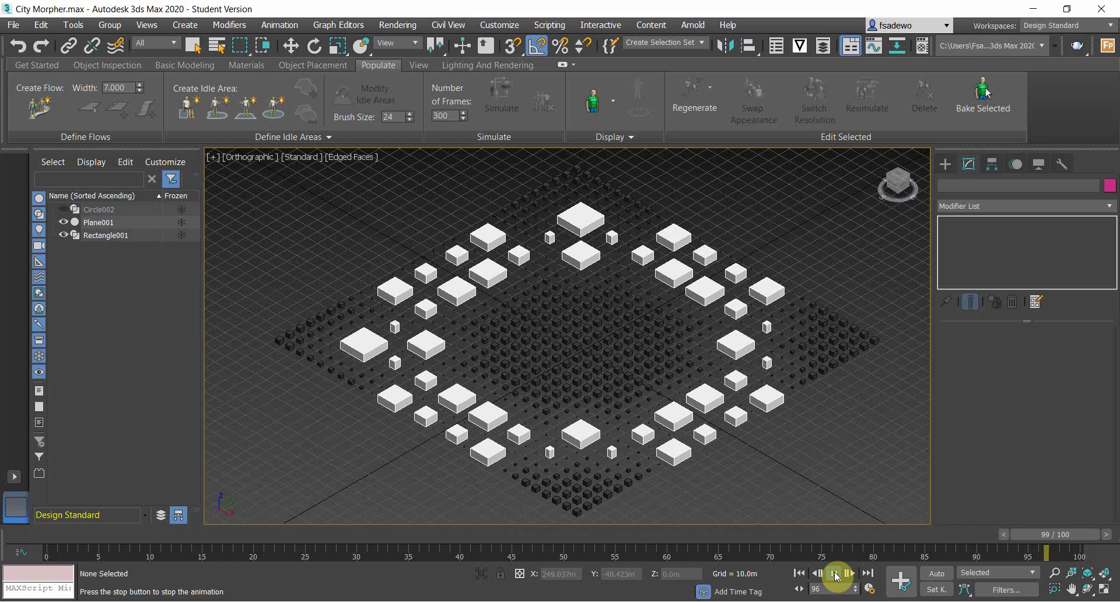
left_click(834, 572)
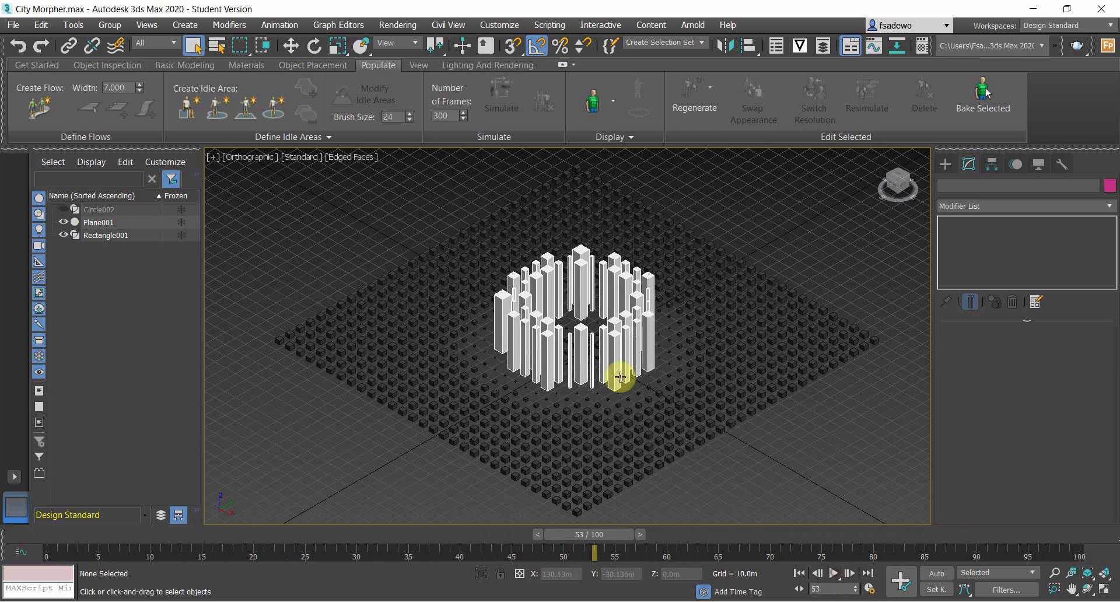
middle_click_drag(633, 299, 605, 314)
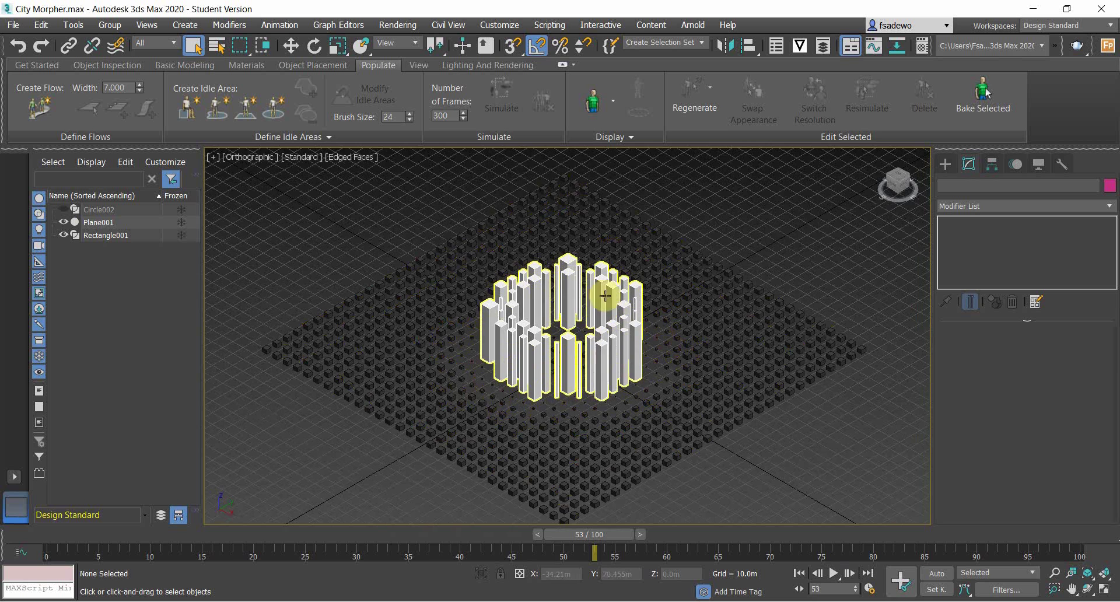
middle_click_drag(615, 374, 623, 367)
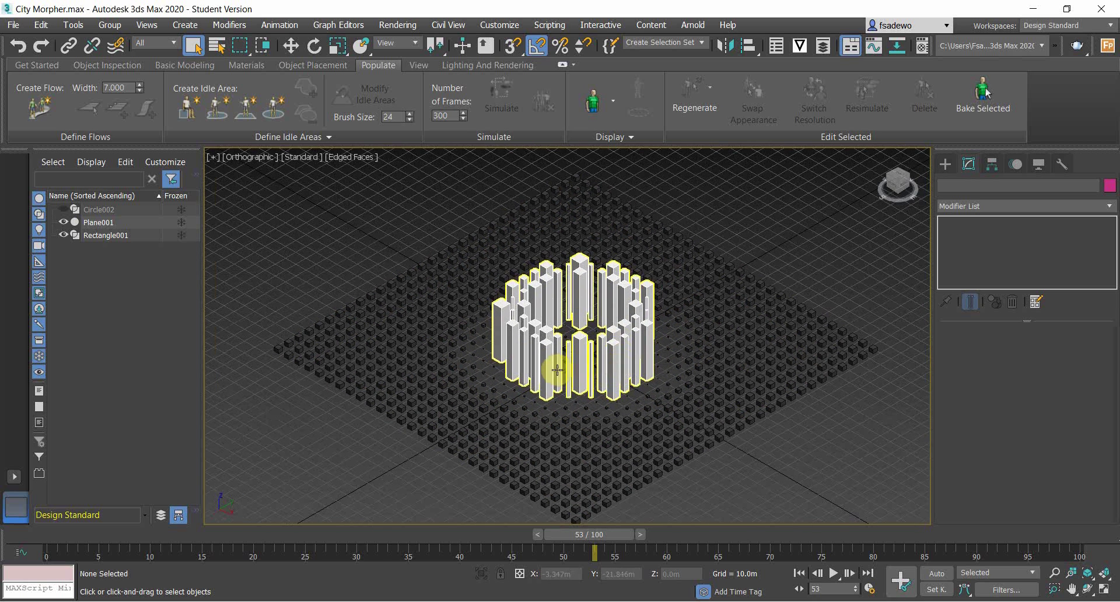
left_click(835, 573)
left_click(835, 573)
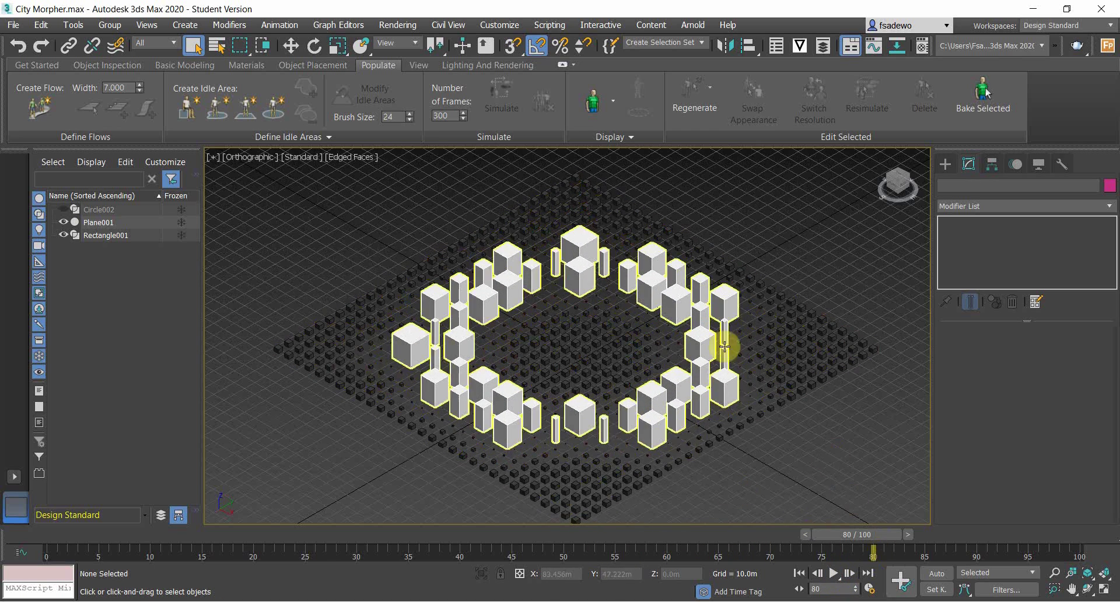
left_click(835, 571)
left_click(835, 574)
- Scrub the timeline to frames 97 and 99 and reframe the view around the city
left_click_drag(120, 534, 1082, 540)
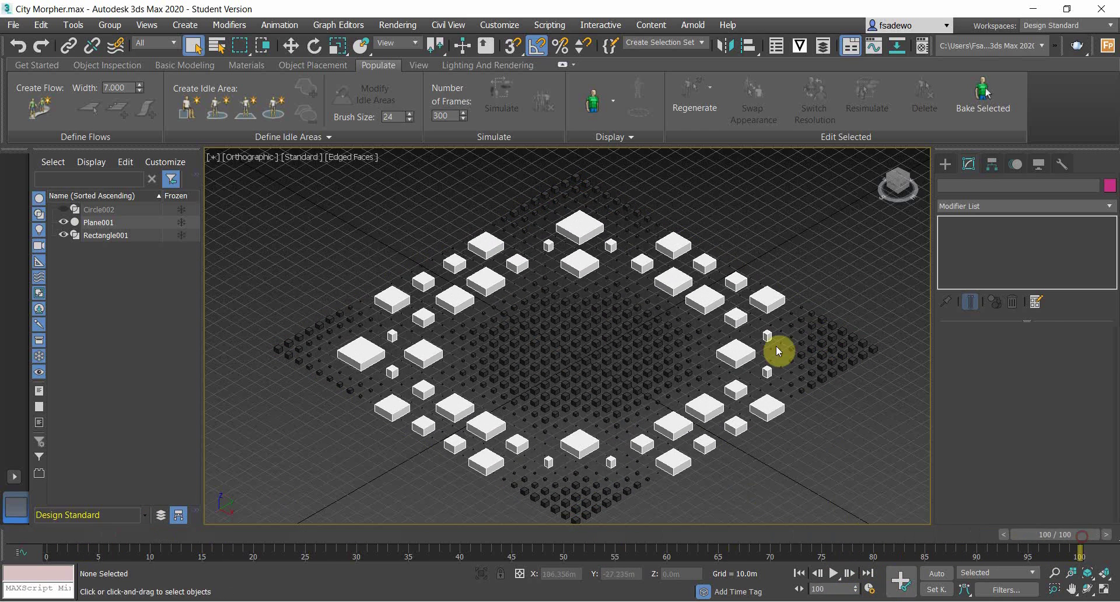
mouse_move(770, 442)
middle_mouse_down()
mouse_move(763, 408)
mouse_move(774, 432)
middle_mouse_up()
scroll(771, 420, "up", 2)
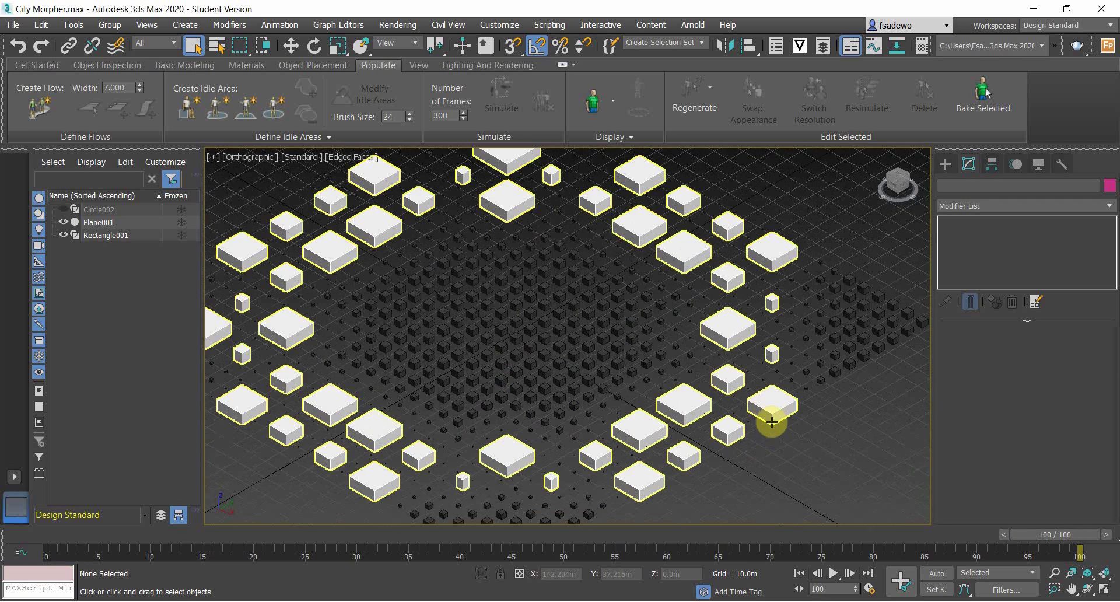
middle_click_drag(777, 432, 794, 428)
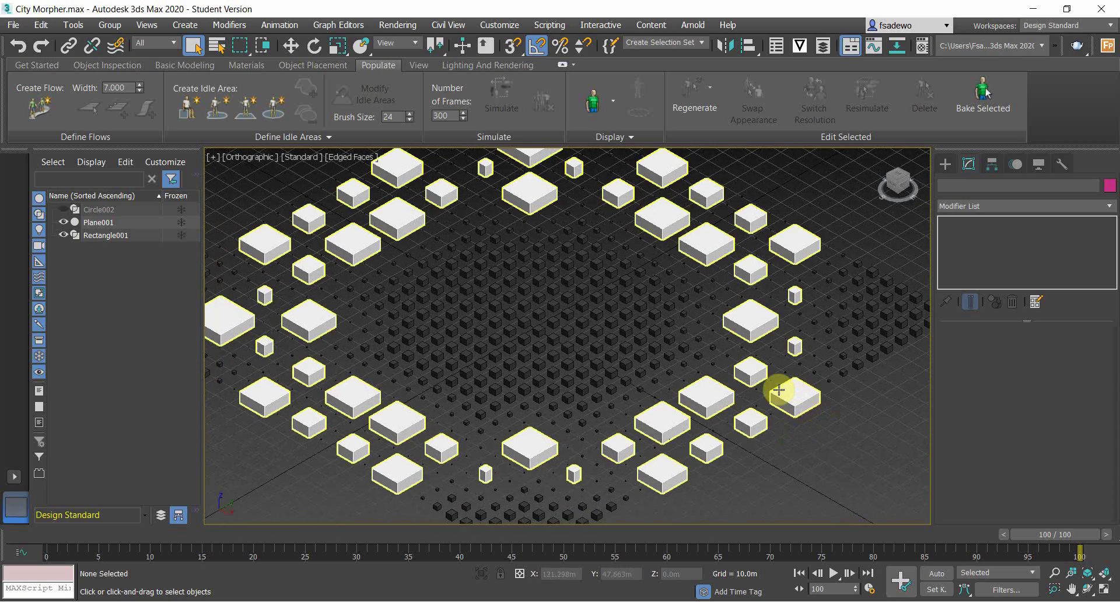
middle_click_drag(532, 380, 569, 395)
scroll(532, 405, "down", 4)
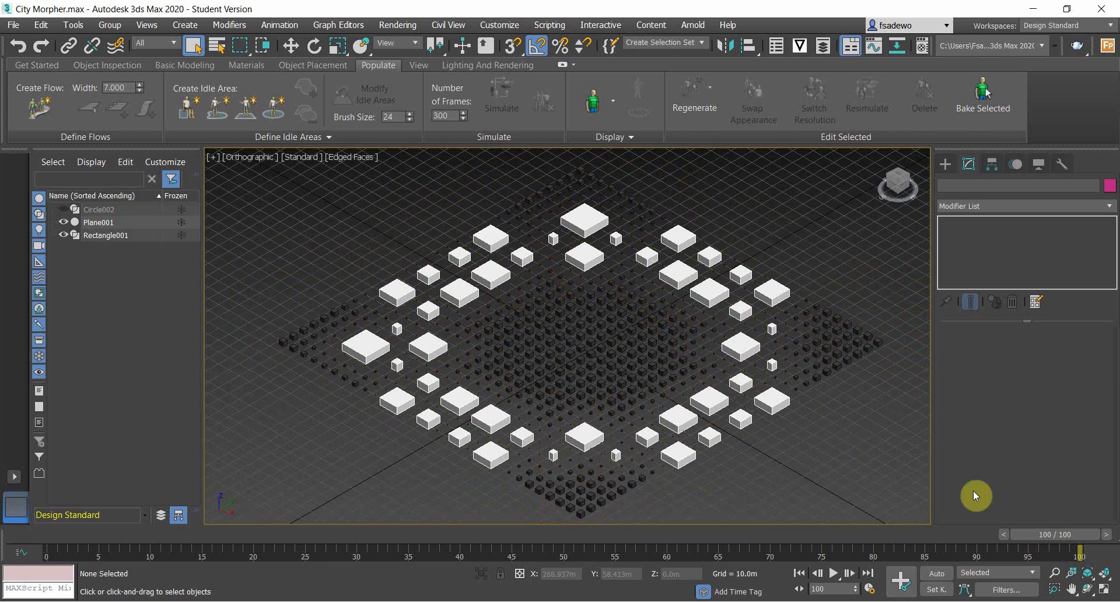
left_click_drag(1024, 532, 79, 534)
- Delete Plane001 and Rectangle001, then unhide Circle002
left_click(120, 224)
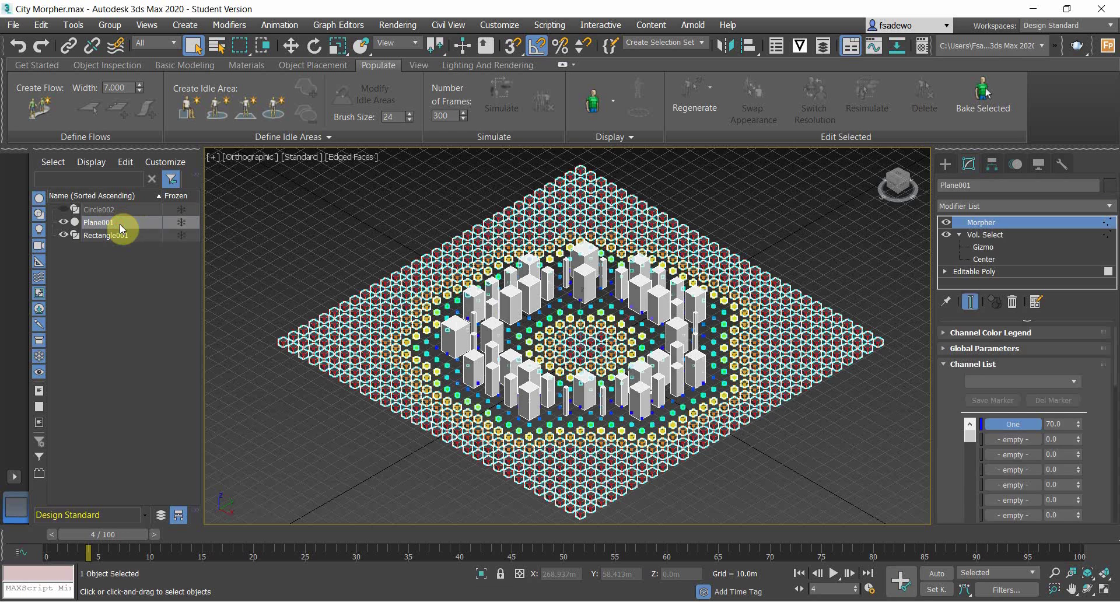
key("Delete")
left_click(119, 223)
key("Delete")
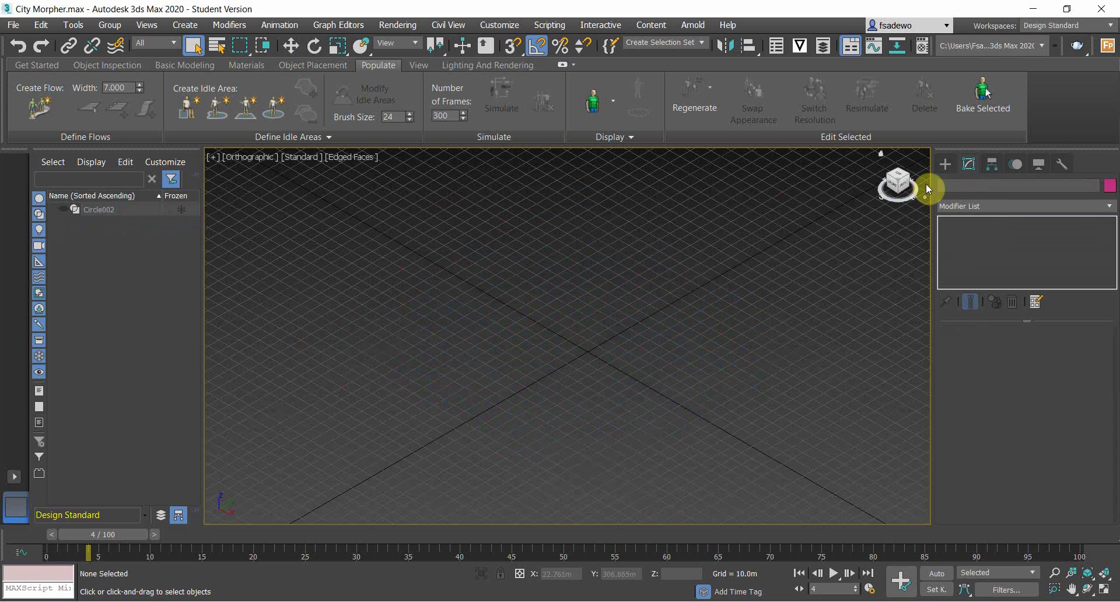
left_click(64, 210)
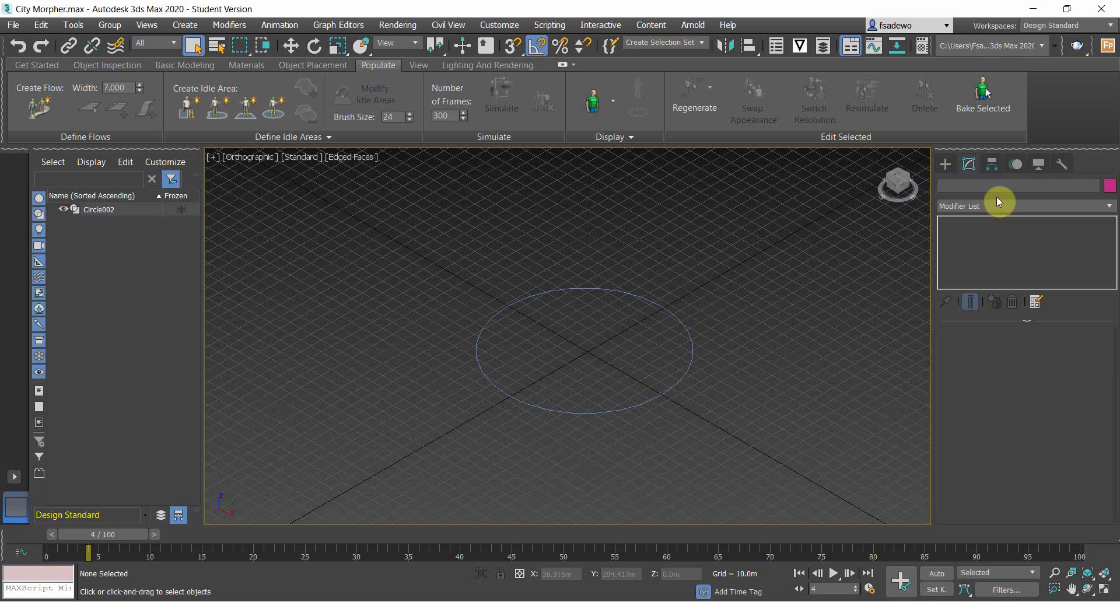
- Draw a small square rectangle, Rectangle001, with 17.736m sides beside Circle002
left_click(953, 166)
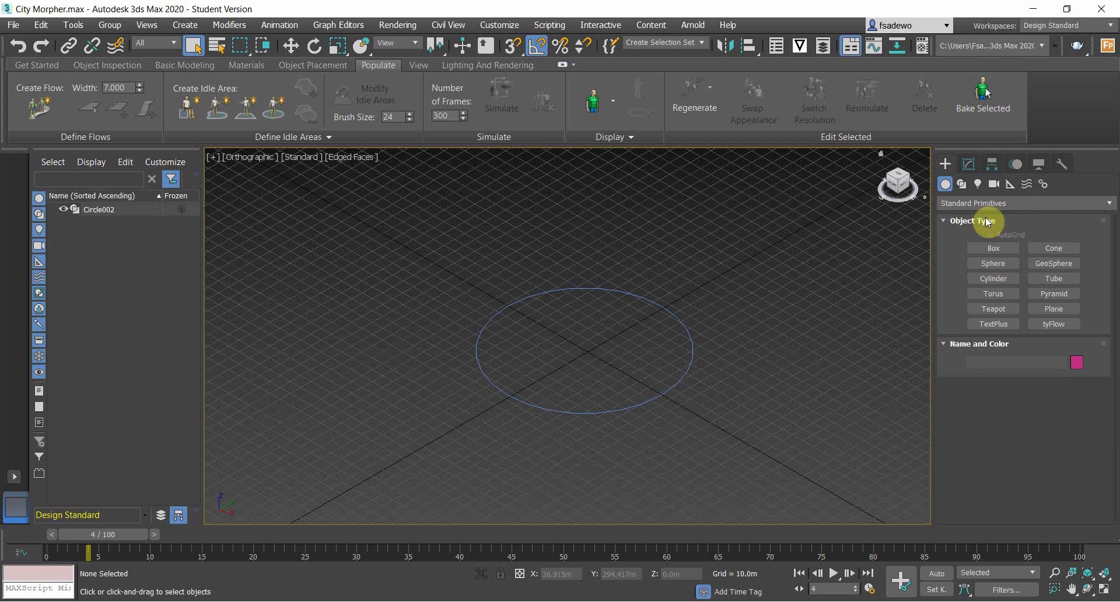
left_click(962, 183)
left_click(1046, 264)
left_click_drag(755, 390, 751, 372)
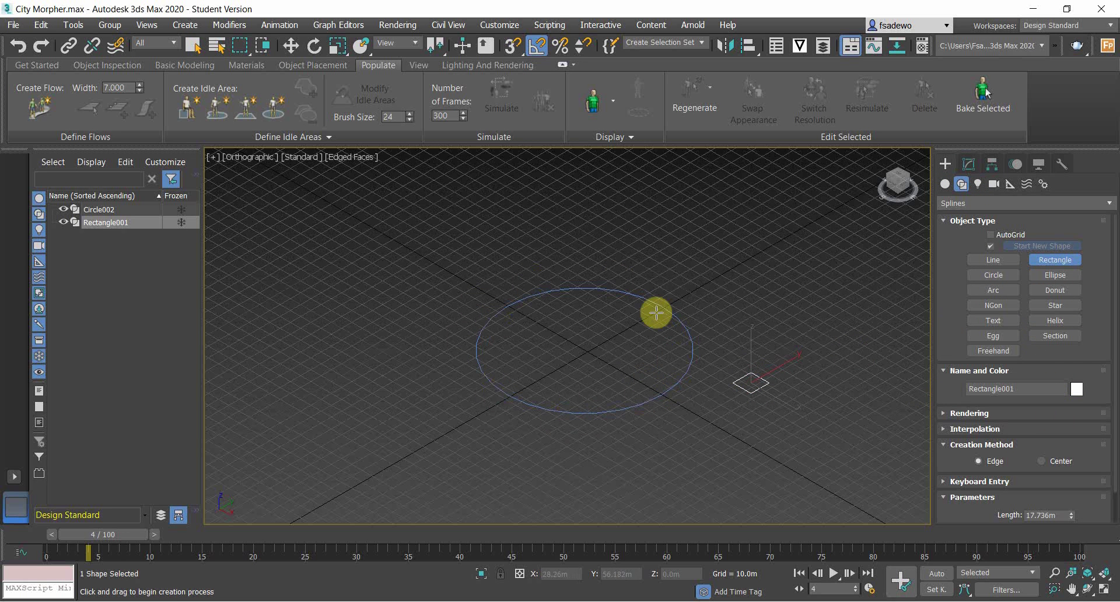
middle_click_drag(697, 387, 665, 396)
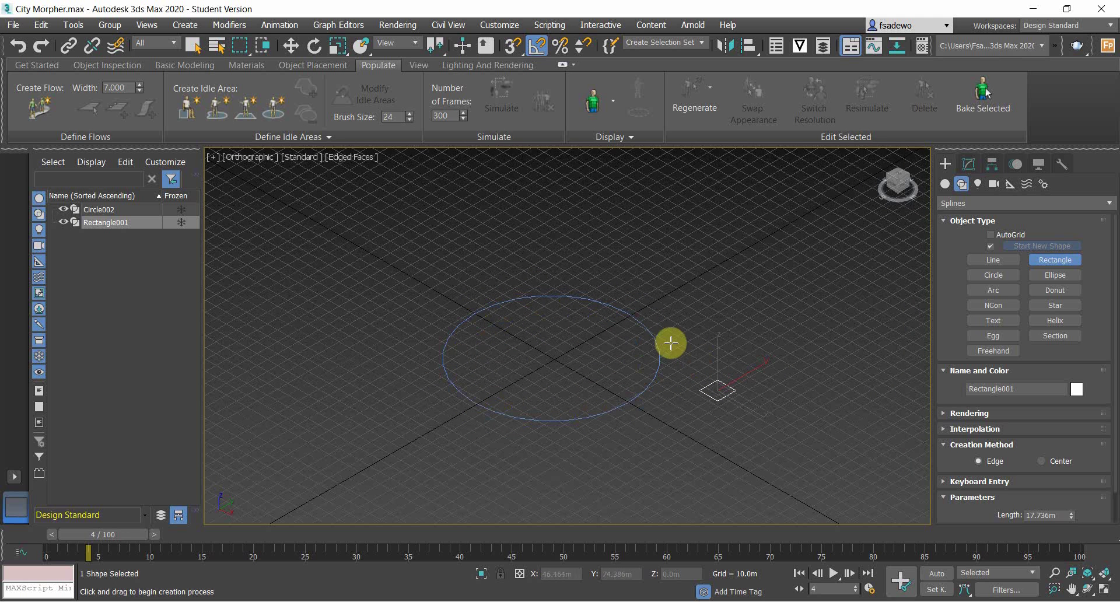
left_click(991, 260)
left_click(967, 163)
left_click(989, 206)
- Add a Vu_PixelizeSpline modifier to Rectangle001 and pick Circle002 as the closed spline
left_click_drag(1110, 256, 1102, 537)
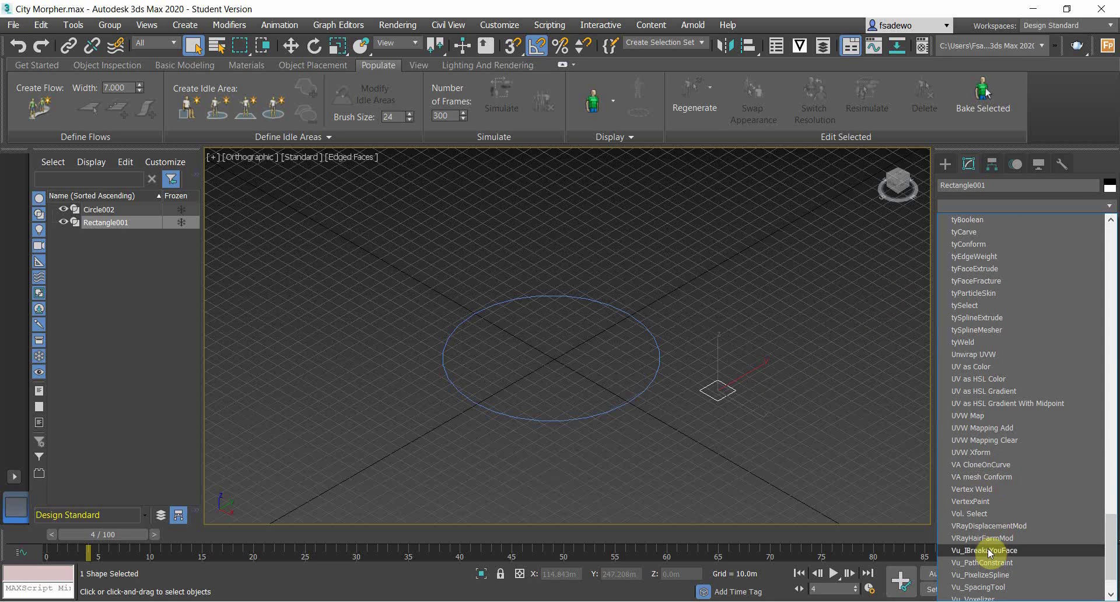
left_click(994, 575)
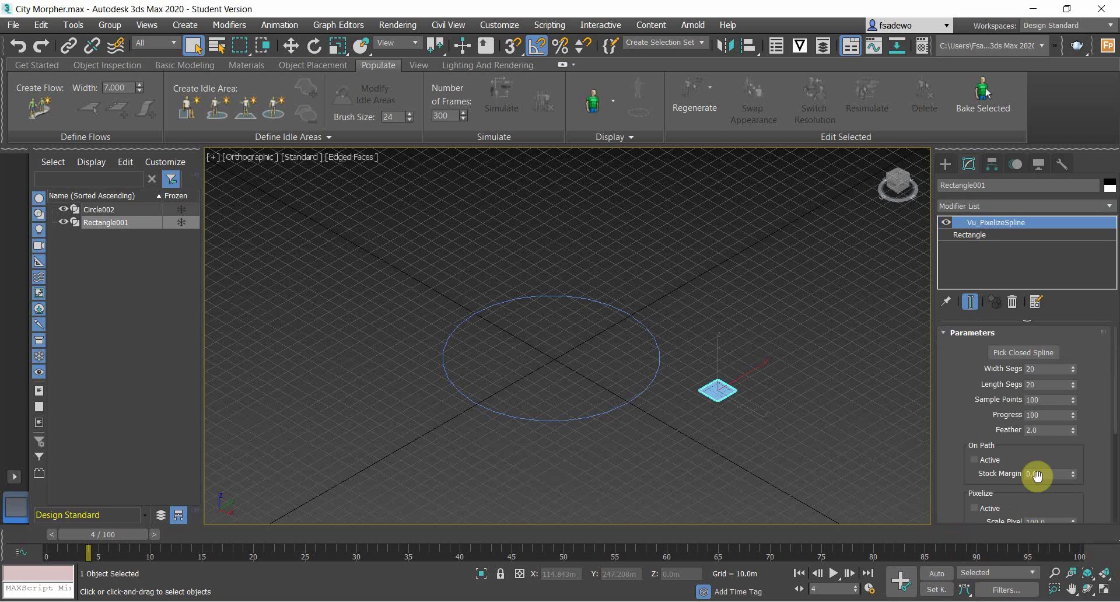
left_click(1034, 352)
left_click(661, 334)
middle_click_drag(662, 334, 707, 345, "alt")
scroll(712, 329, "up", 2)
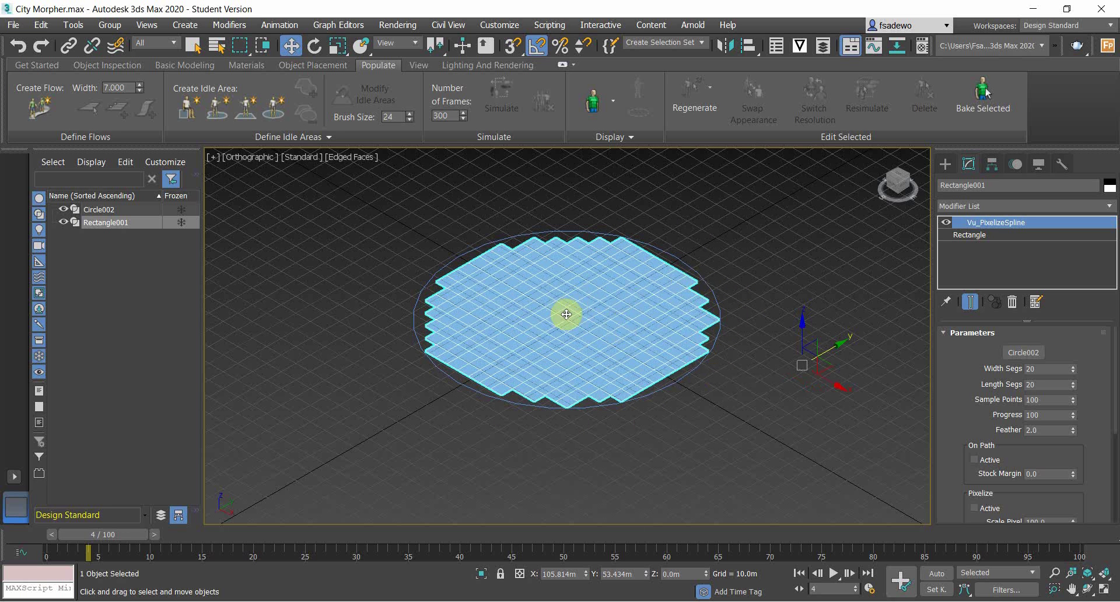
middle_click_drag(758, 383, 725, 384)
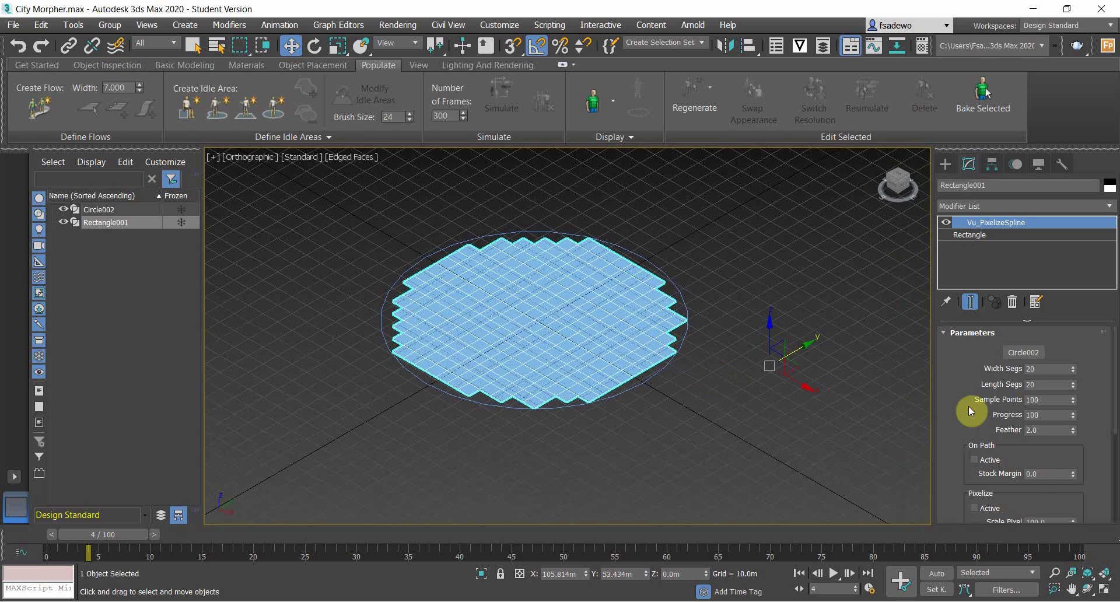
- Enable On Path and Pixelize with Scale Pixel 200, Stock Margin 20, Width/Length Segs 10
left_click(991, 460)
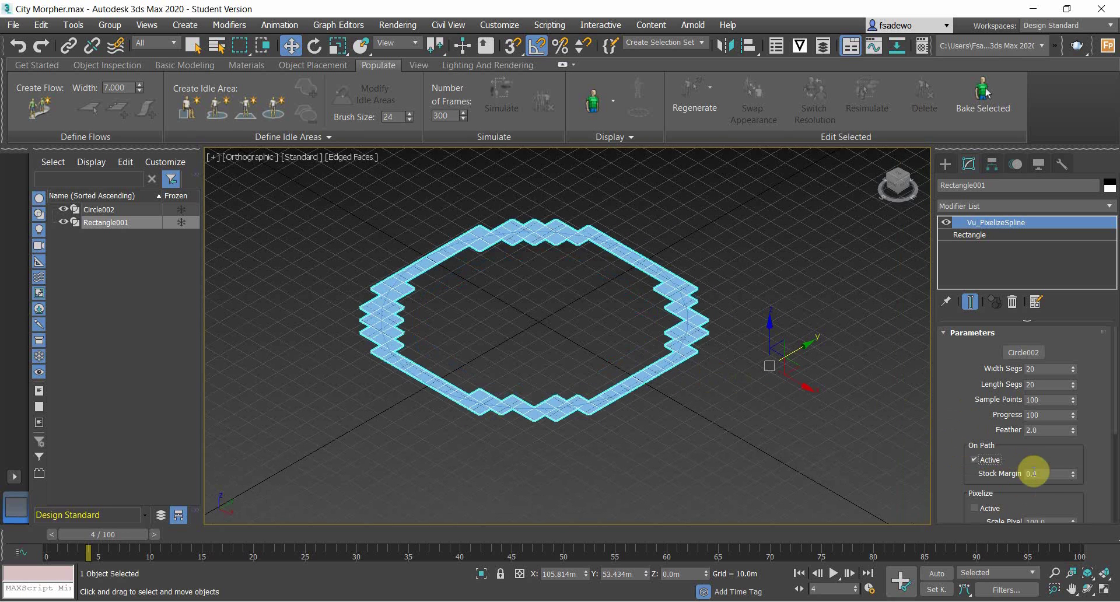
scroll(1011, 489, "down", 1)
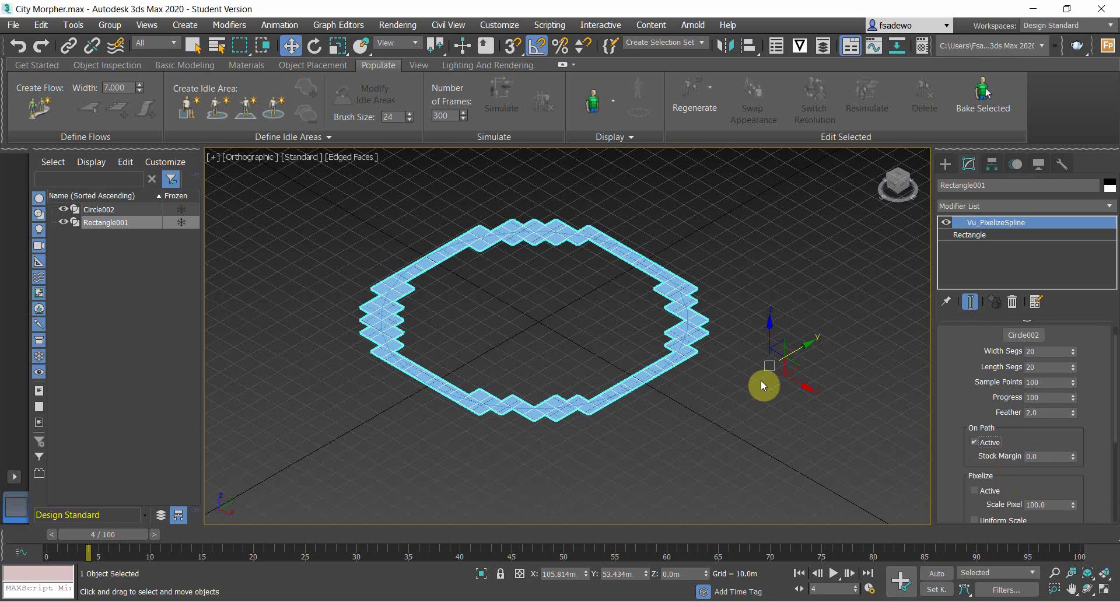
scroll(983, 483, "down", 1)
left_click(986, 476)
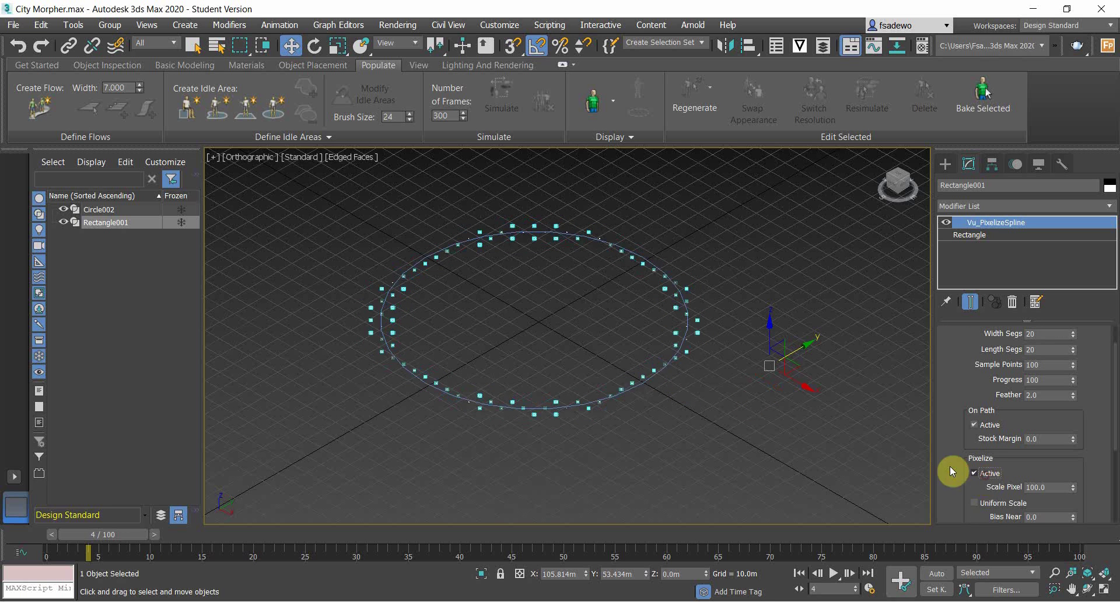
double_click(1028, 487)
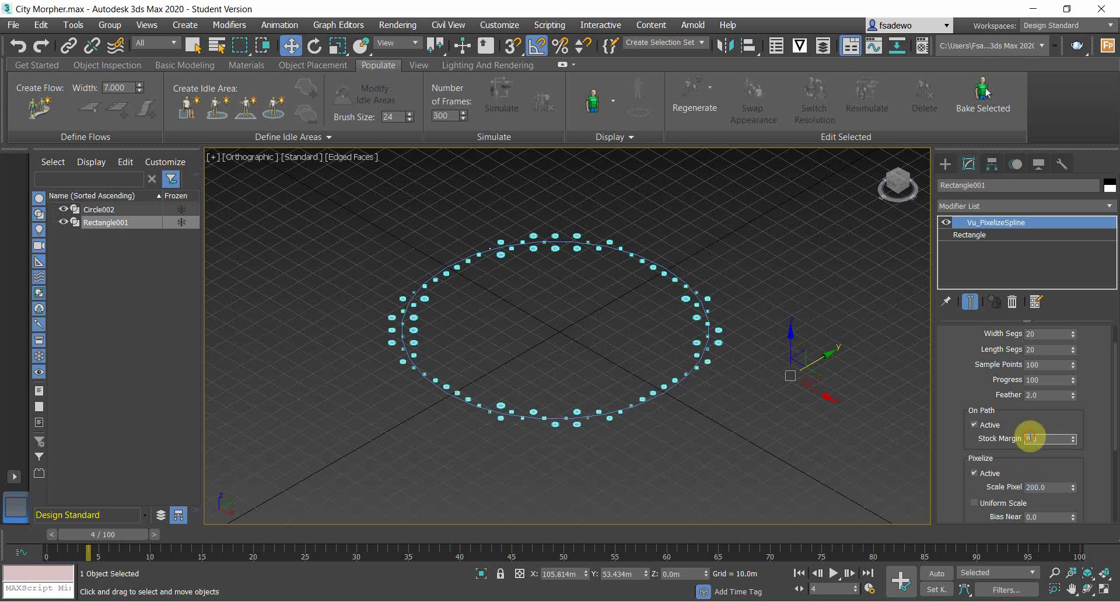
key("Return")
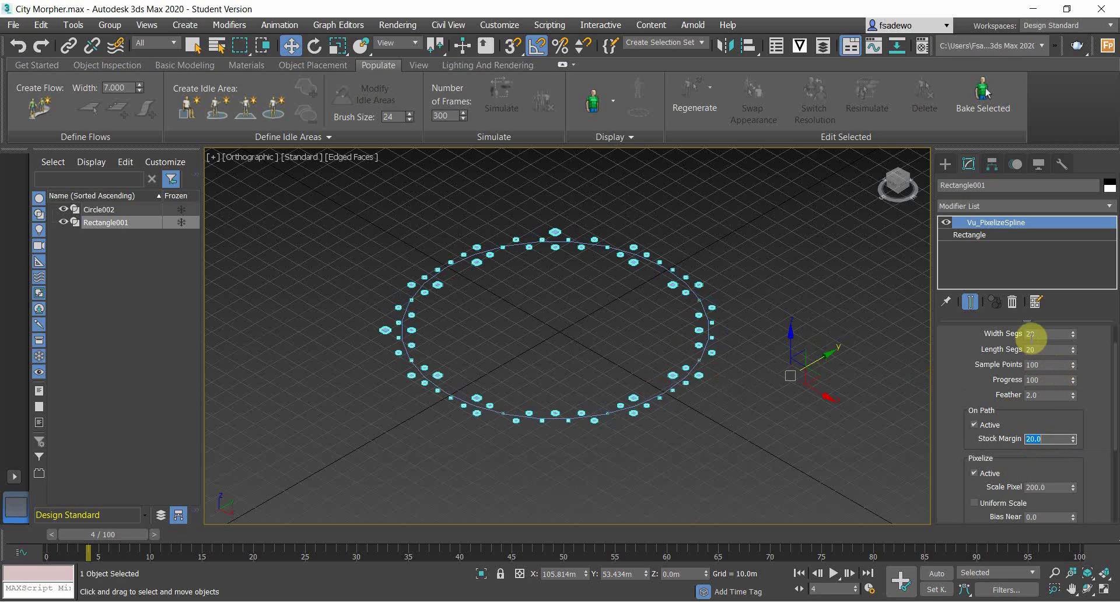
type("10")
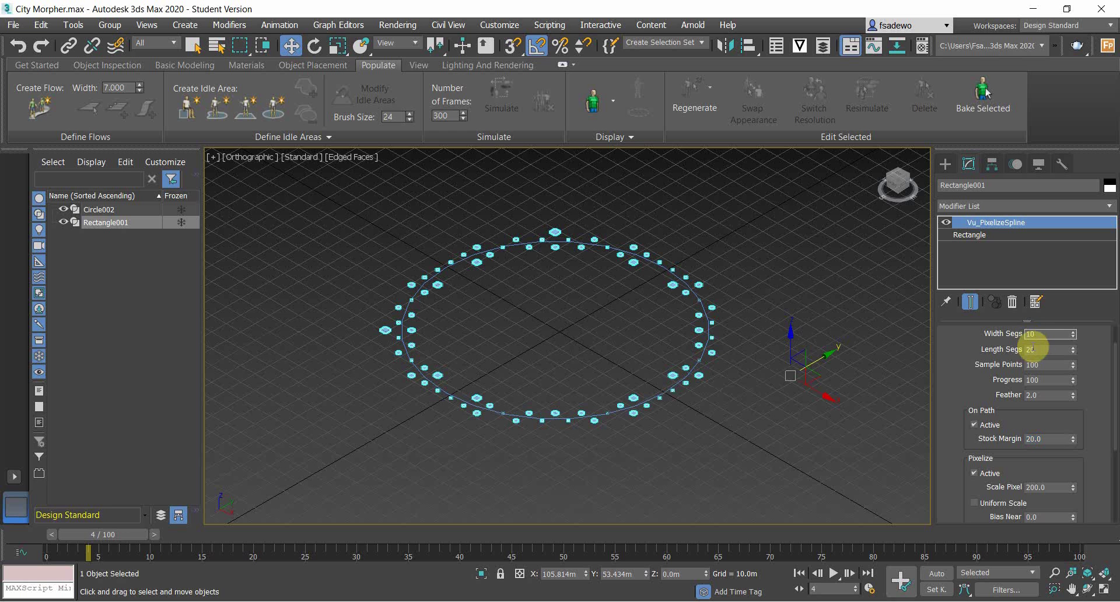
key("Tab")
key("Return")
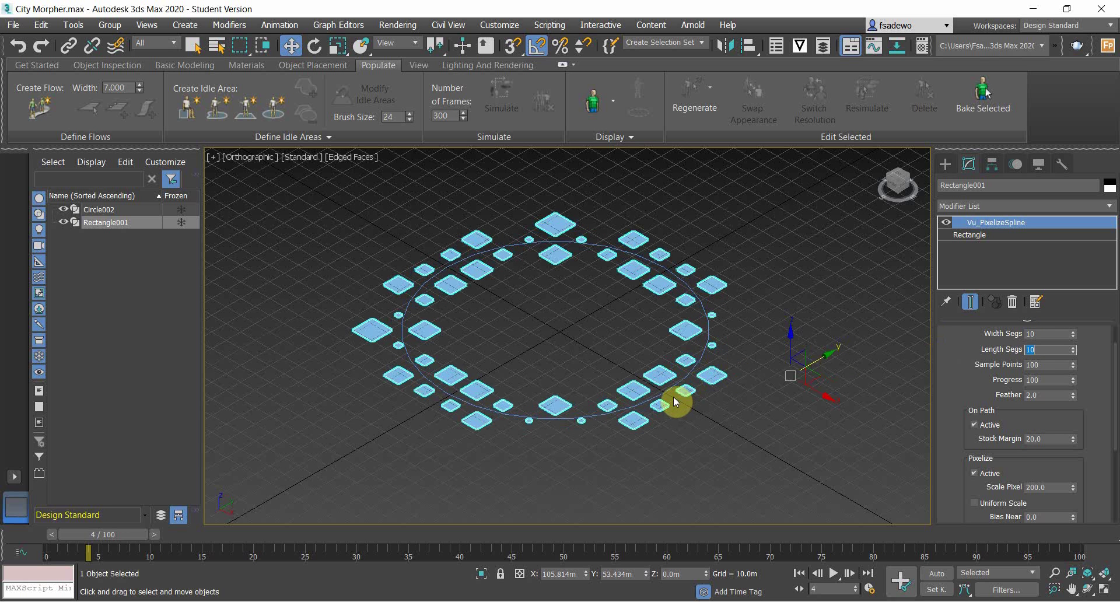
middle_click_drag(673, 397, 667, 394)
scroll(644, 418, "down", 3)
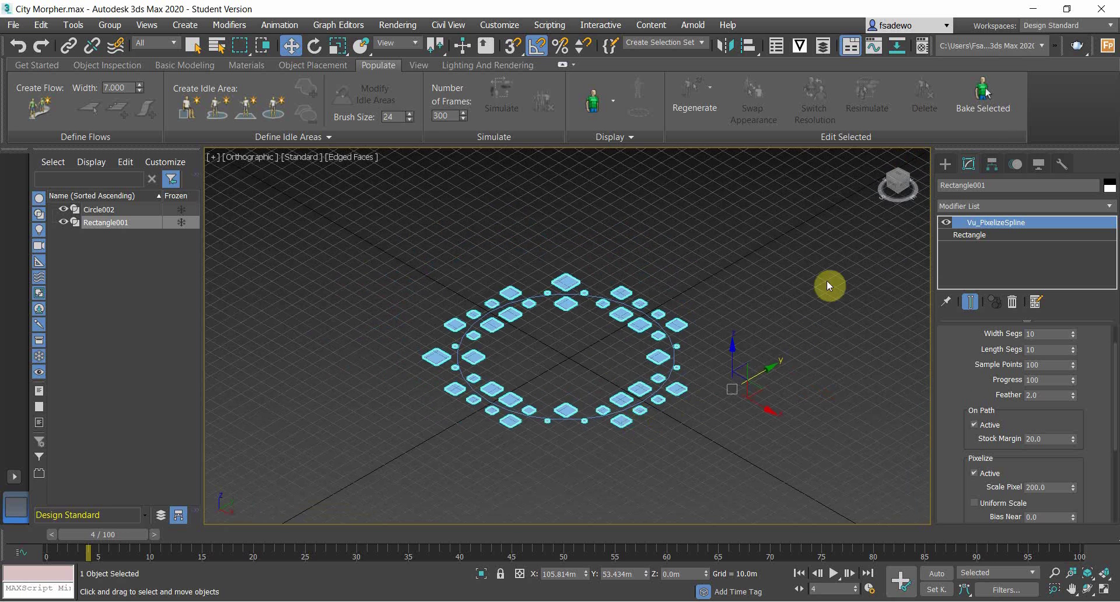
- Add an Edit Poly modifier to Rectangle001 and select all the tile polygons
left_click(966, 211)
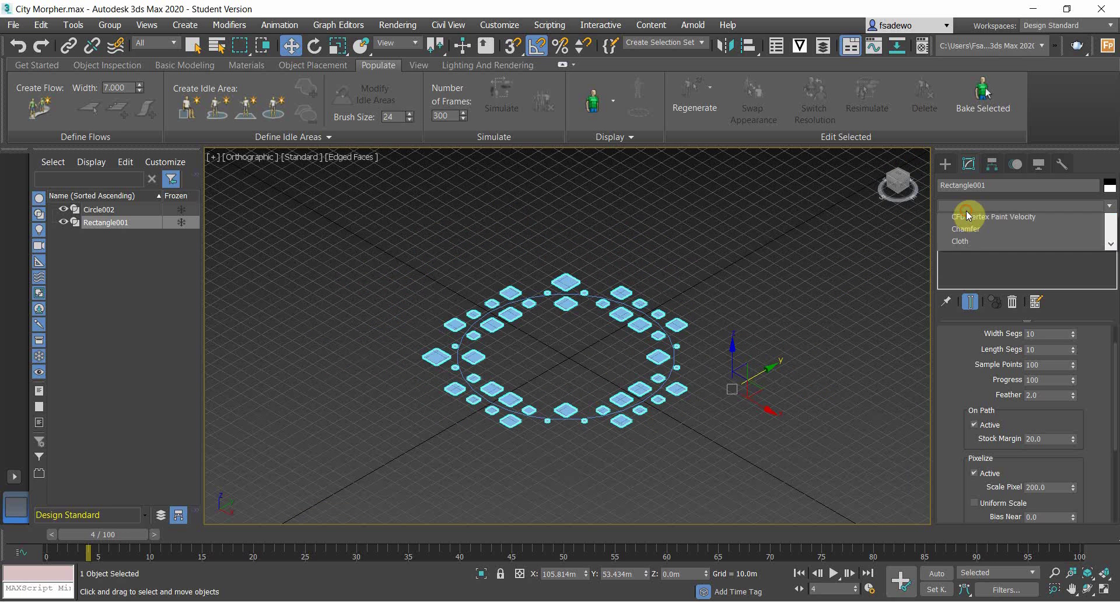
scroll(968, 226, "down", 5)
left_click(969, 256)
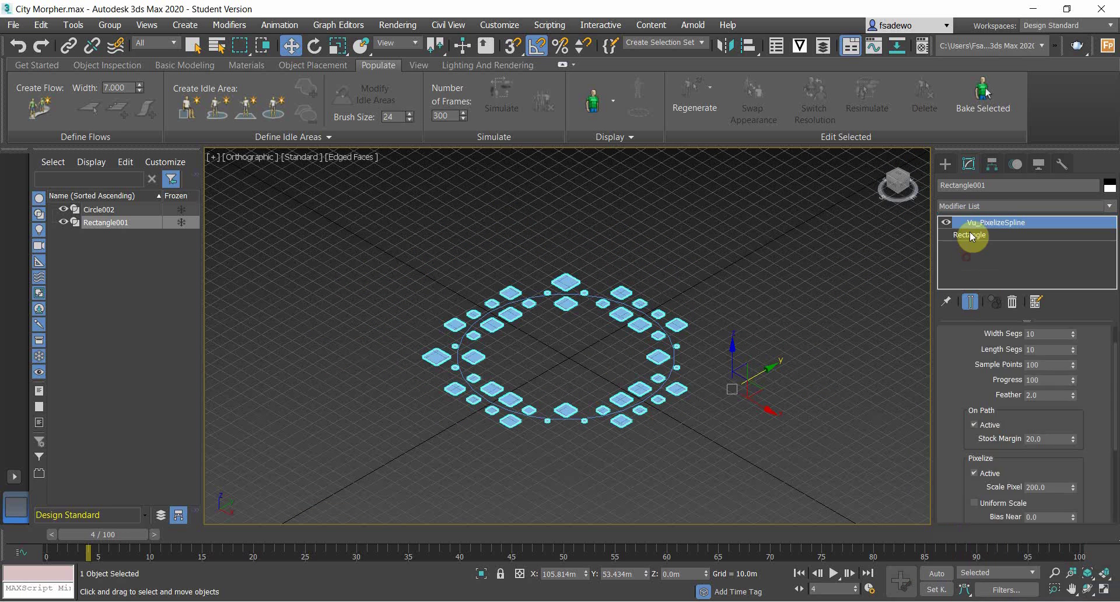
left_click(959, 222)
left_click(994, 274)
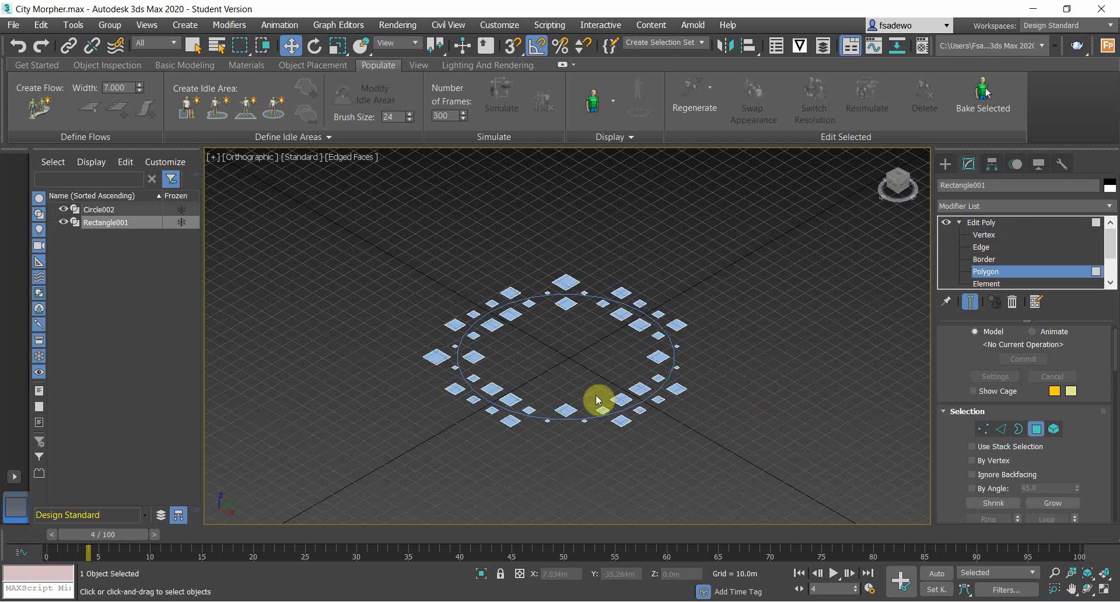
left_click(665, 397)
- Add a Face Extrude modifier with Amount 30 to raise the tiles into buildings
left_click(989, 207)
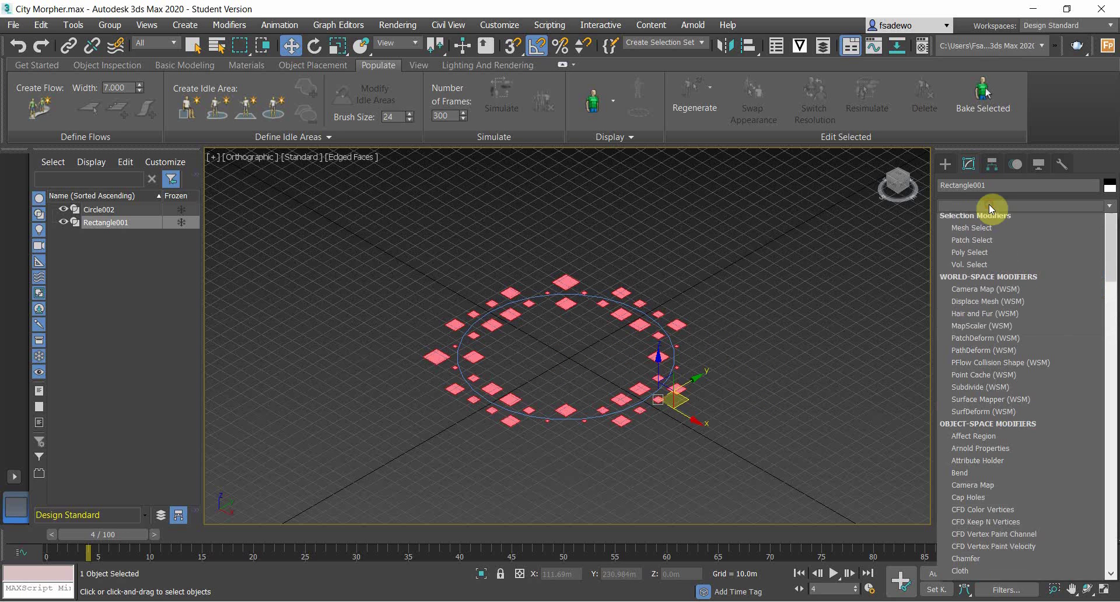
type("f")
left_click(979, 220)
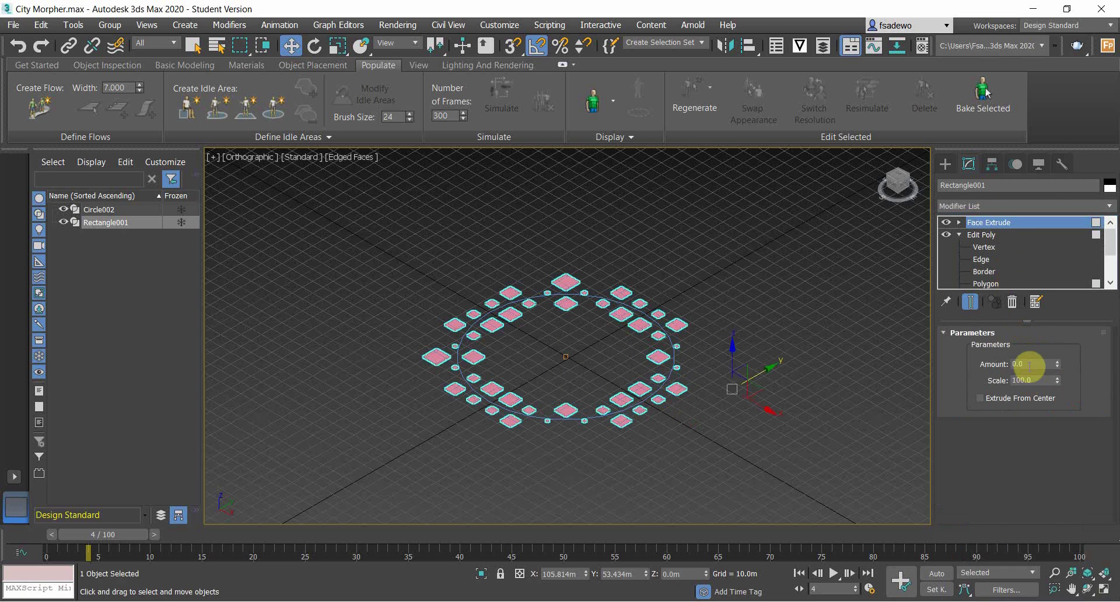
type("30")
key("Return")
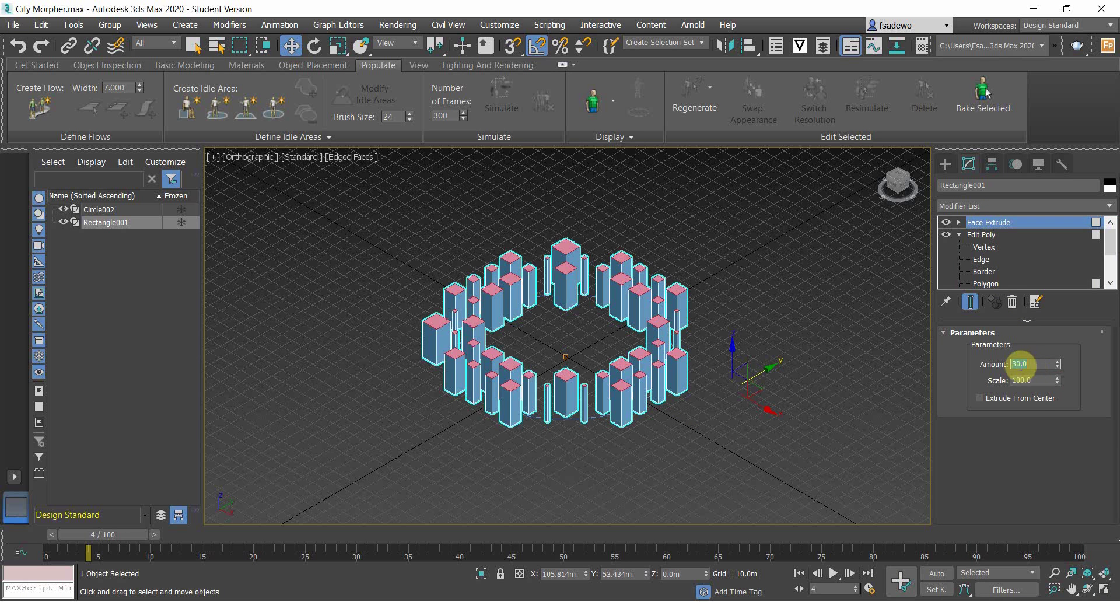
left_click(655, 399)
left_click(68, 221)
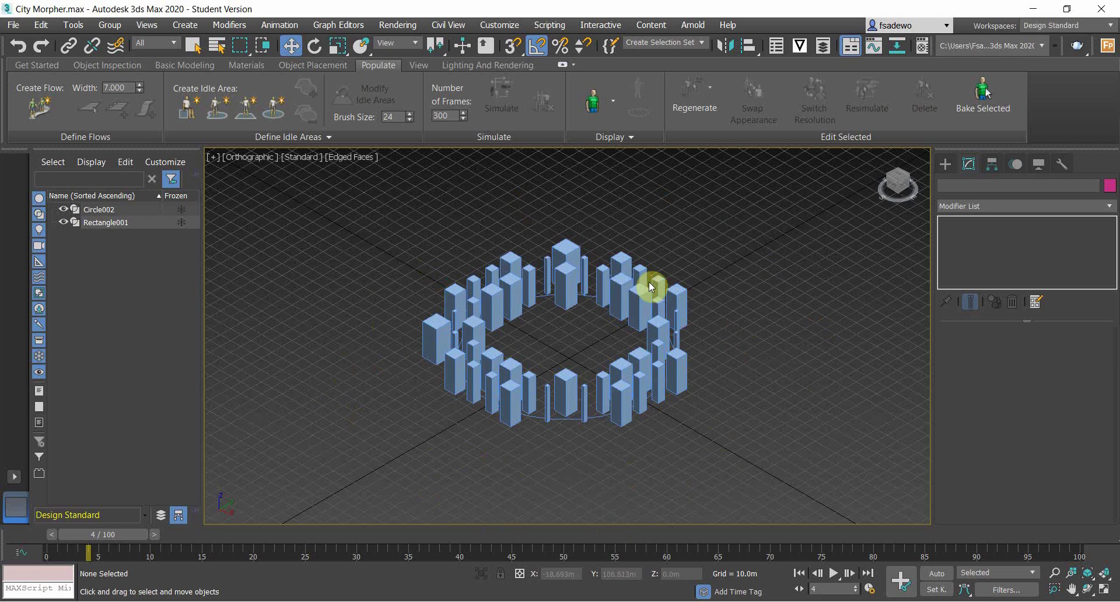
- Create a plane with Length and Width set to 300m beneath the building ring
left_click(946, 165)
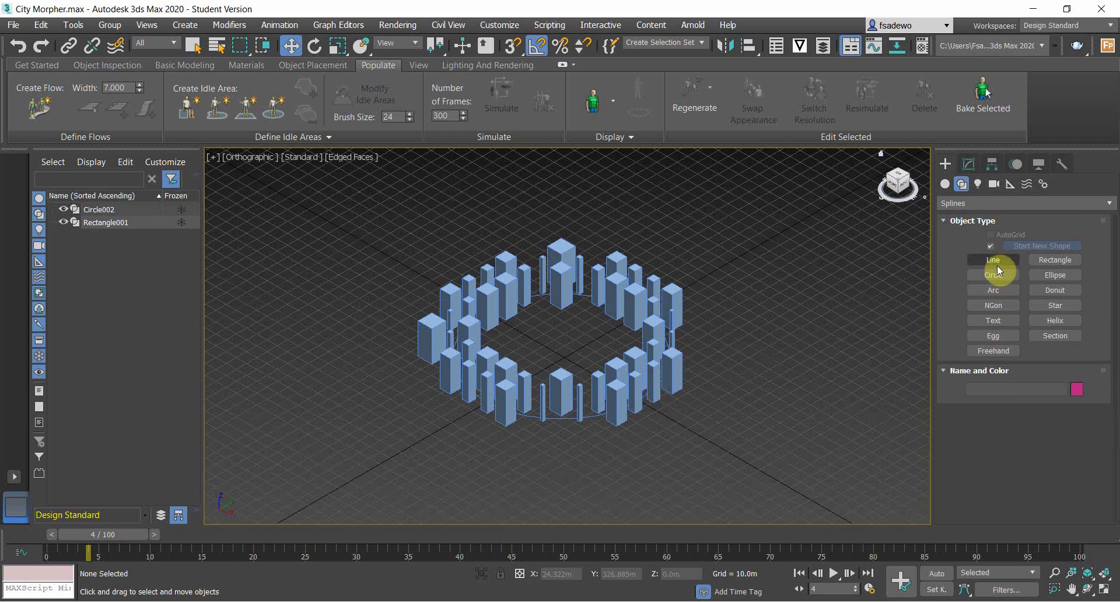
left_click(945, 185)
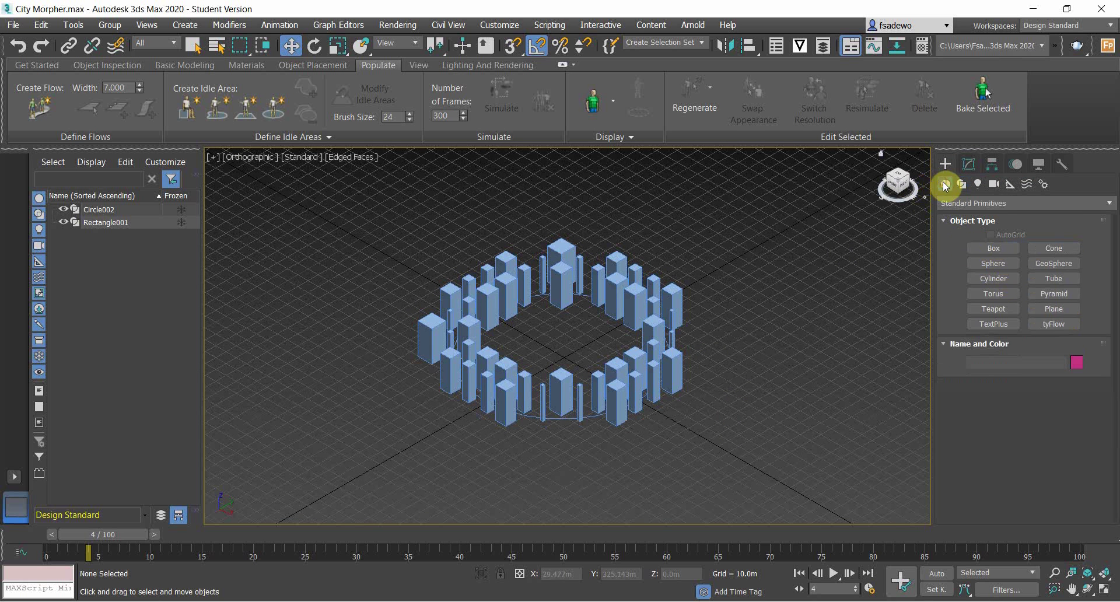
left_click(1065, 311)
left_click_drag(554, 496, 580, 200)
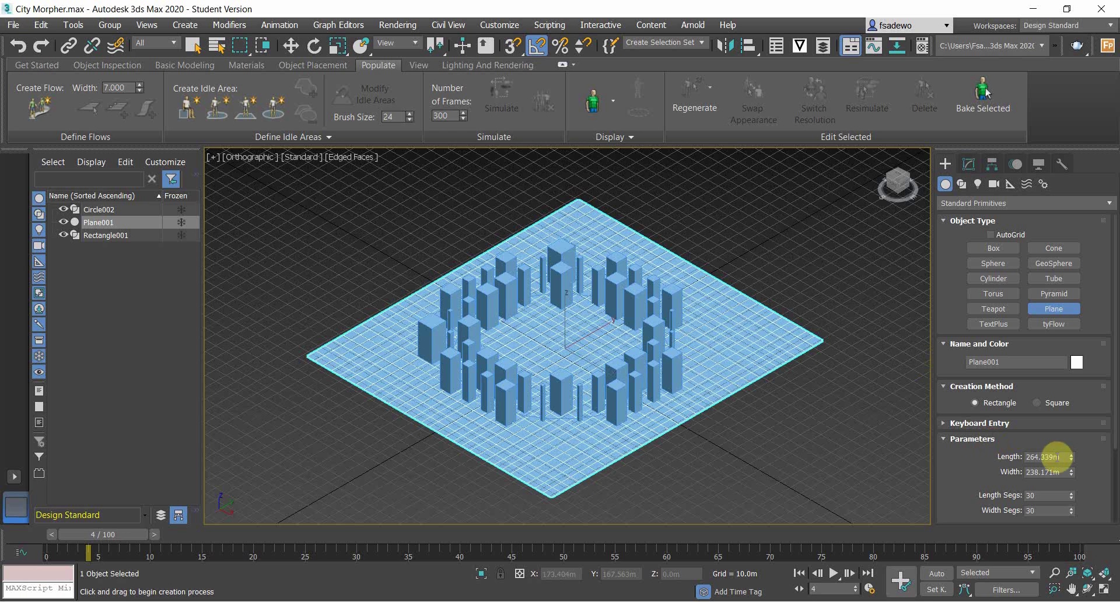
double_click(1055, 457)
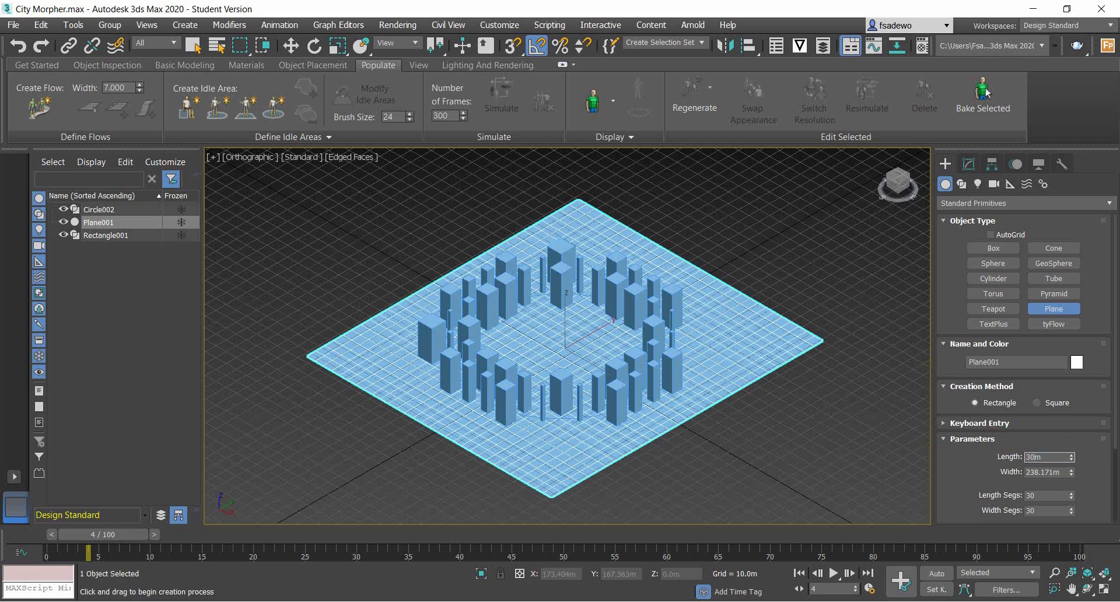
double_click(1046, 473)
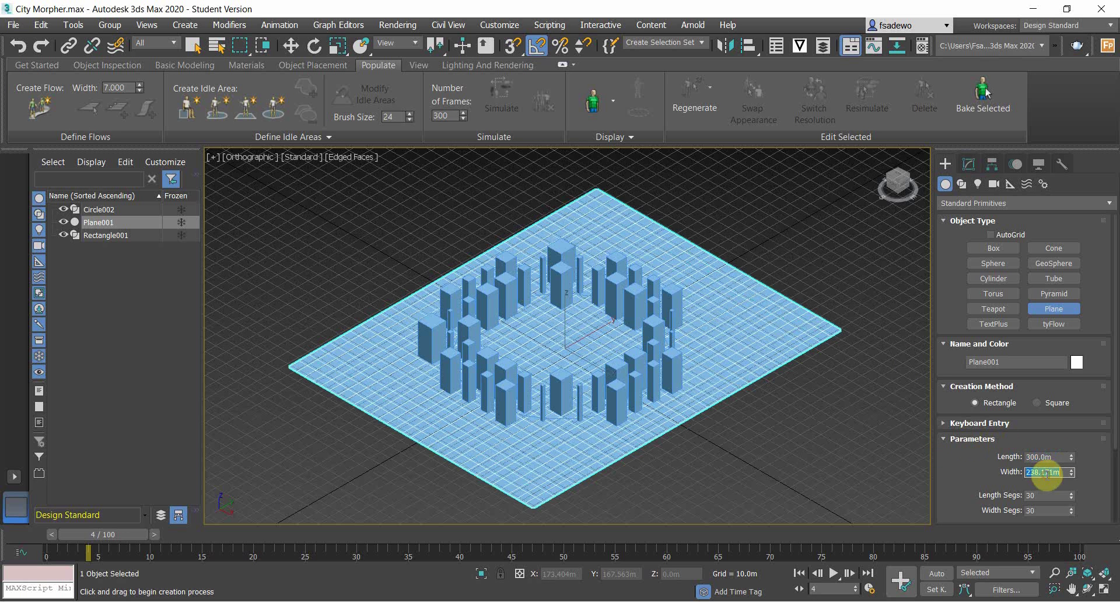
type("300m")
key("Return")
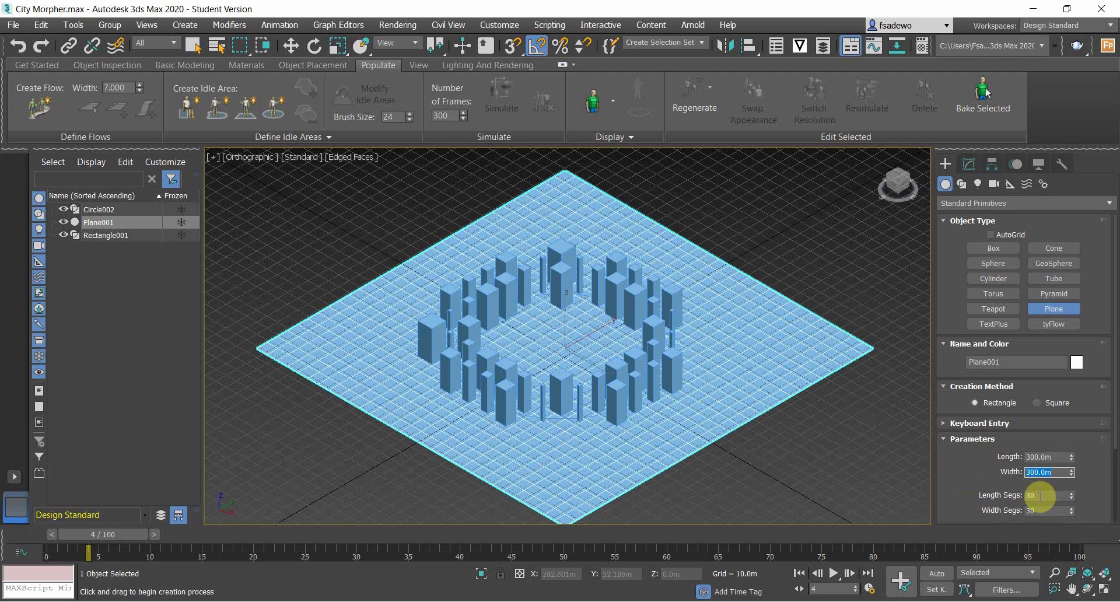
- Move Plane001 so it is centred under the ring of buildings
scroll(733, 462, "up", 4)
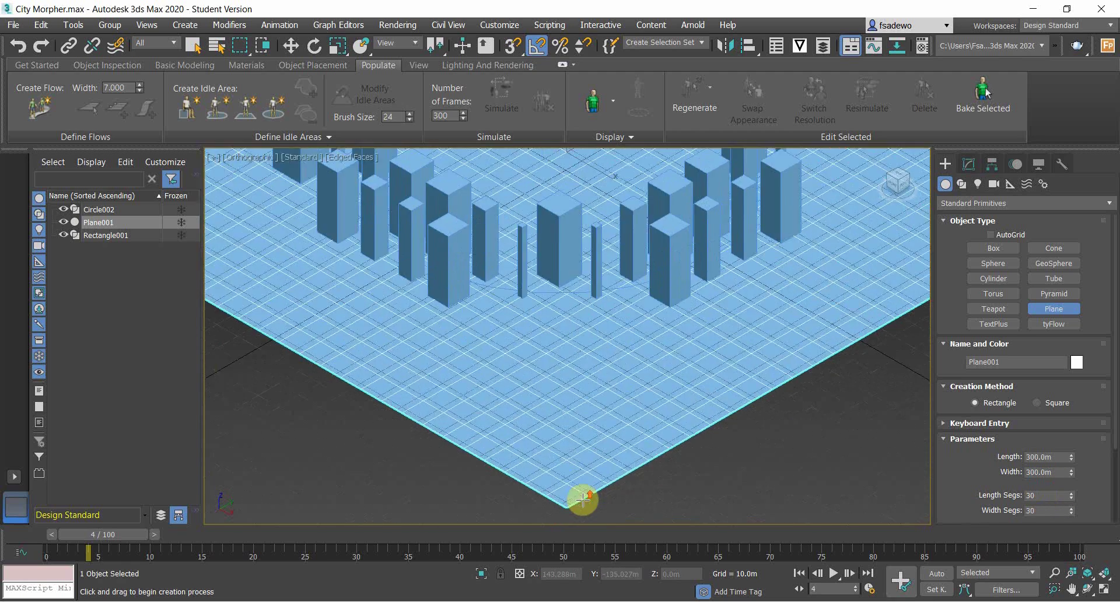
scroll(630, 473, "down", 4)
scroll(569, 493, "up", 3)
scroll(632, 460, "down", 3)
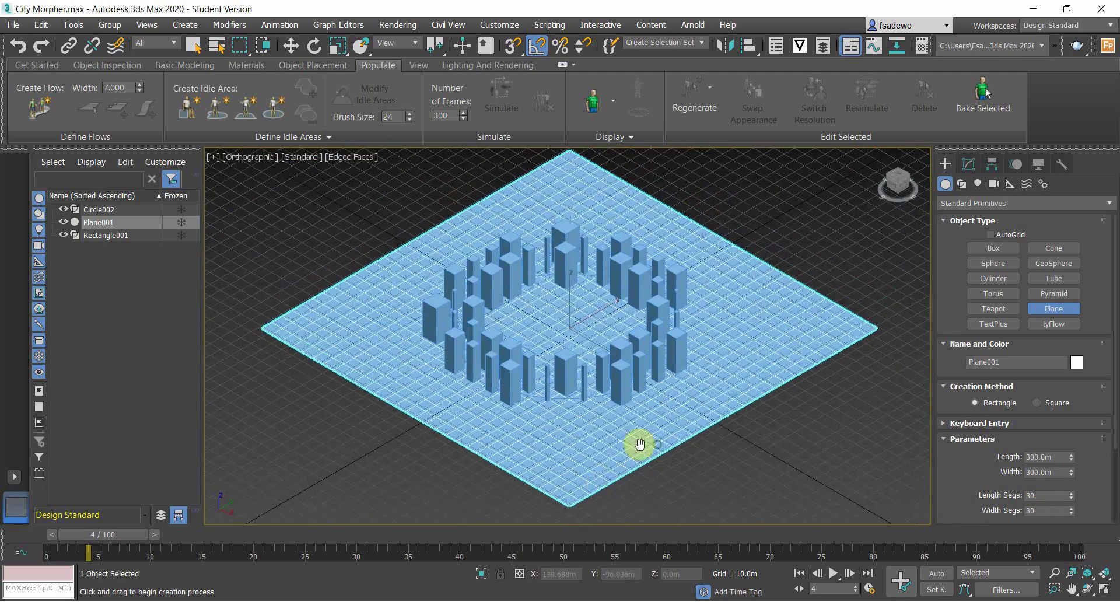
left_click(291, 46)
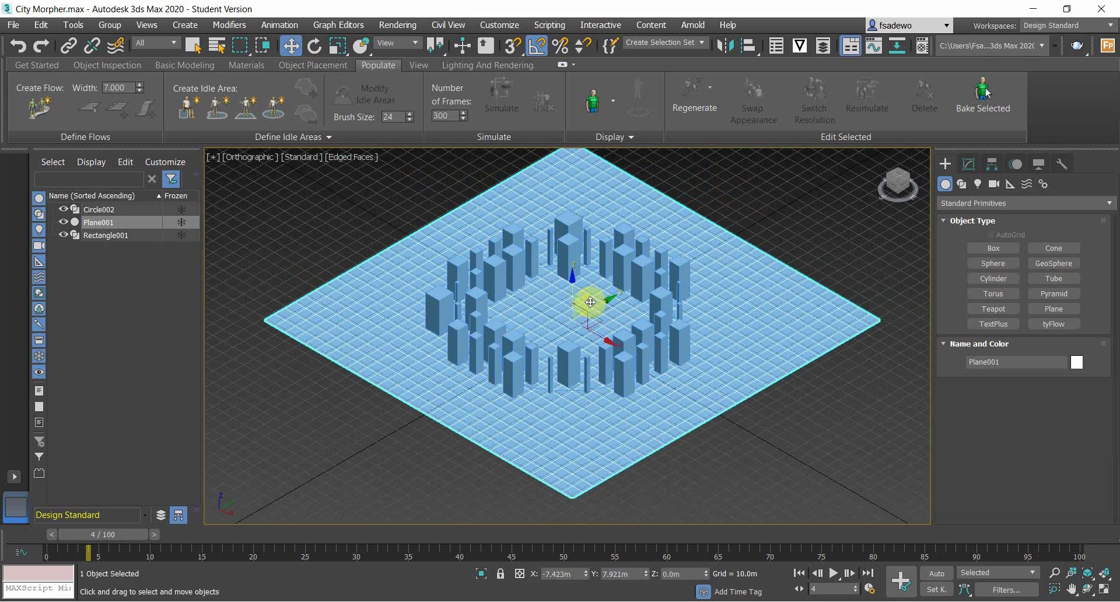
left_click_drag(625, 328, 618, 343)
left_click(966, 166)
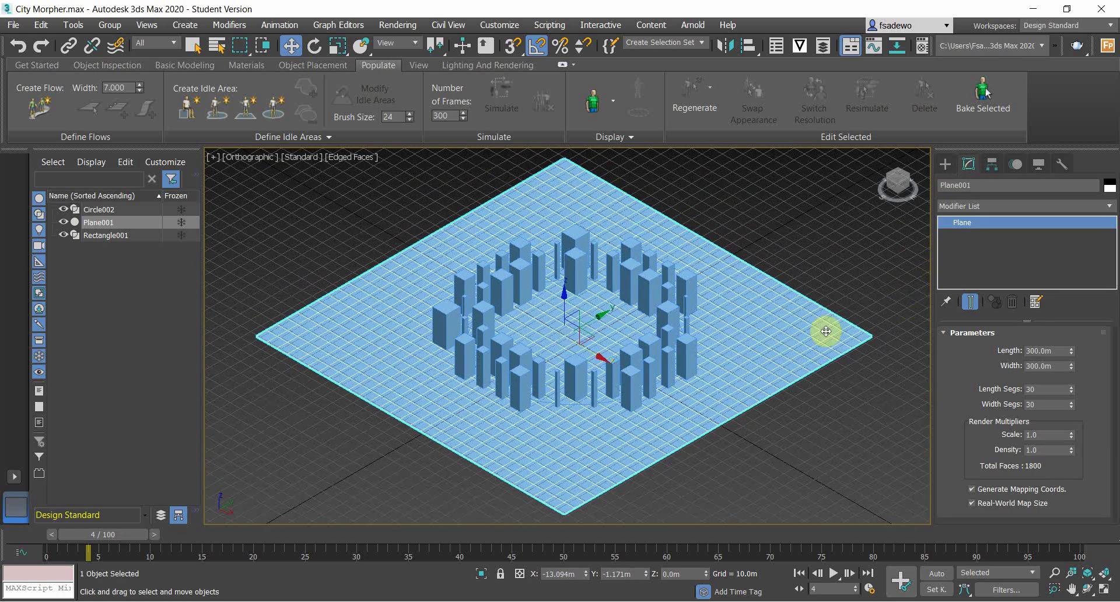
middle_click_drag(841, 328, 785, 334)
- Convert Plane001 to an Editable Poly
right_click(958, 222)
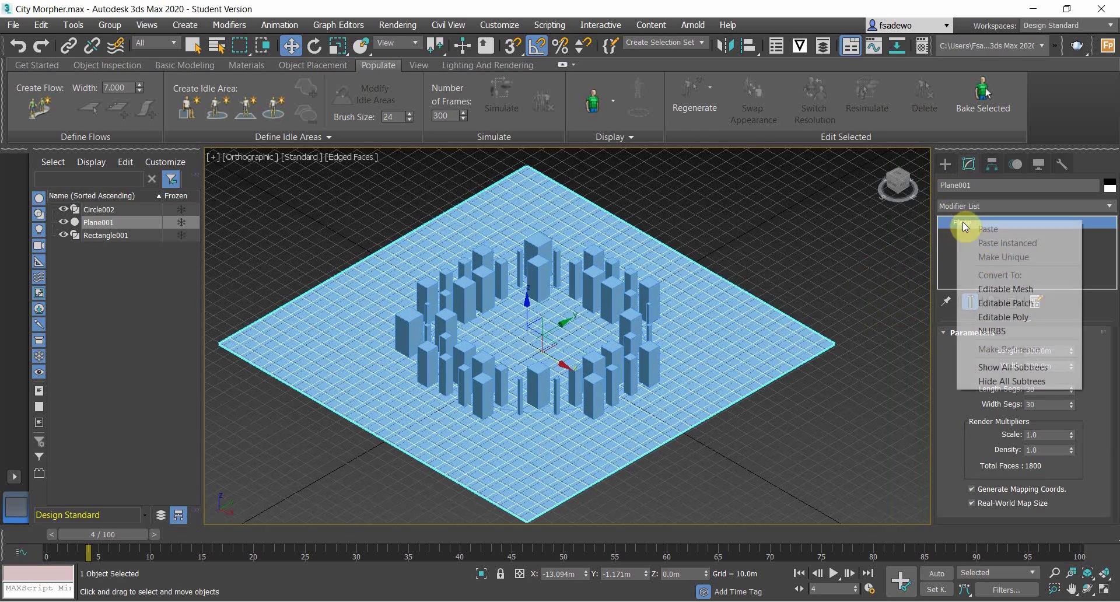
left_click(991, 315)
left_click(992, 217)
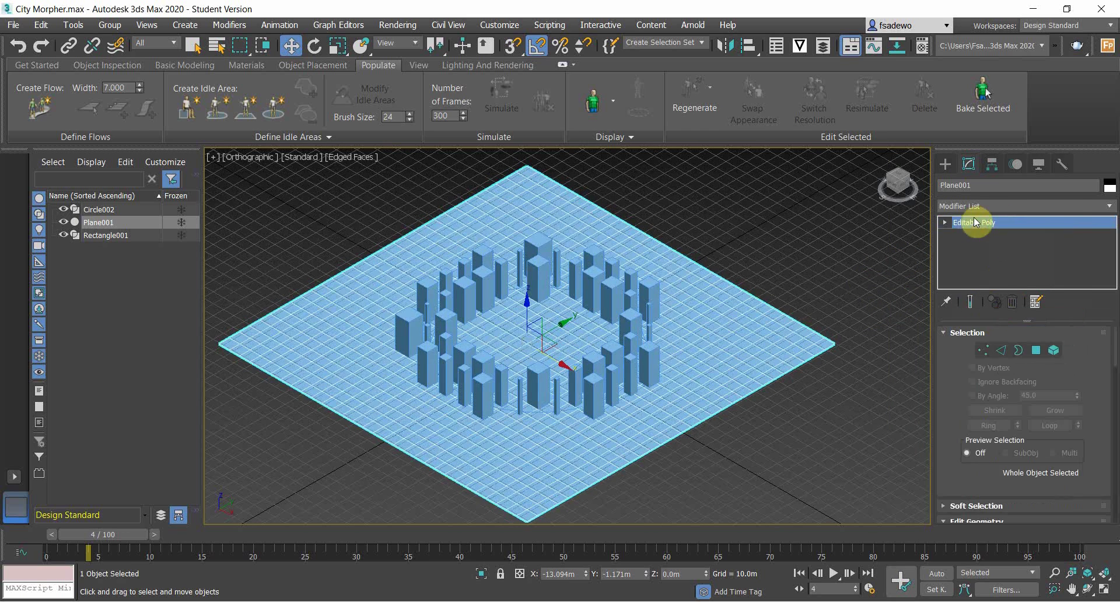
- Select all 961 vertices and break them so every face becomes a separate tile
left_click(945, 222)
left_click(965, 236)
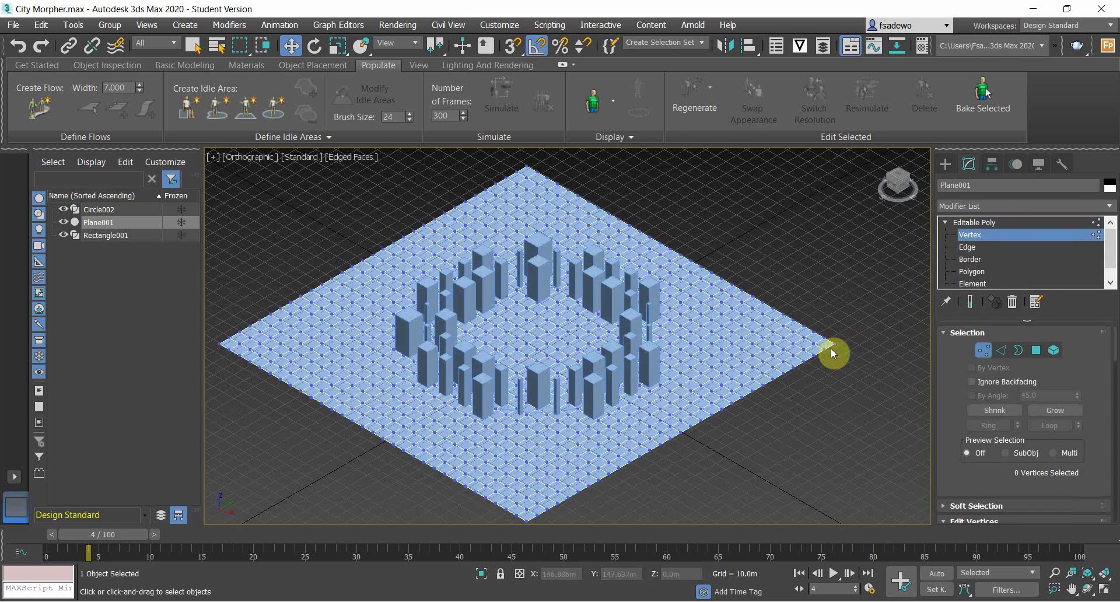
scroll(843, 351, "up", 5)
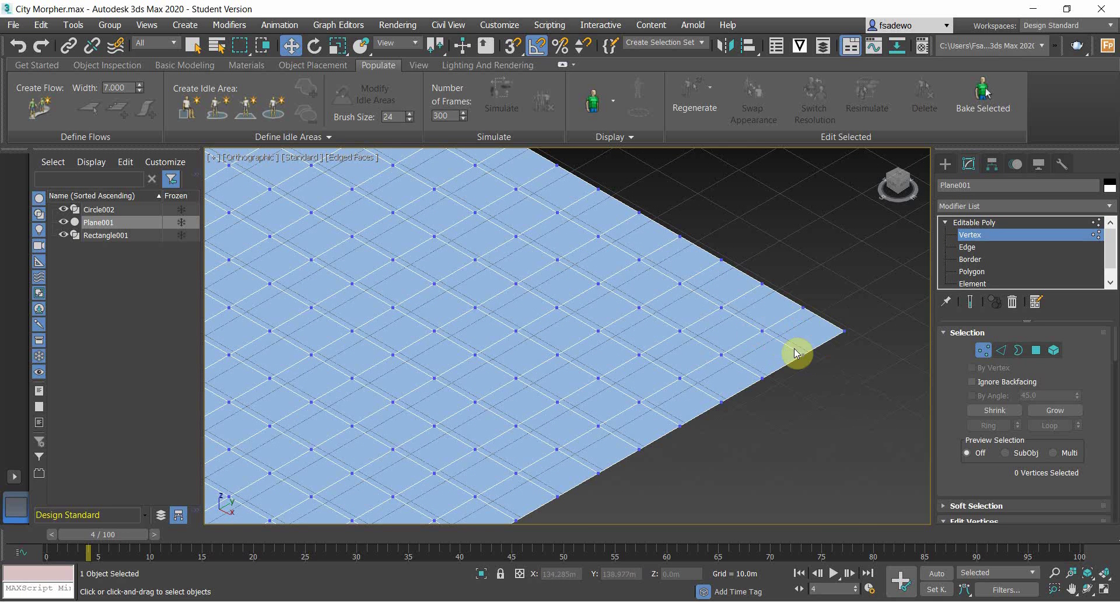
scroll(1091, 419, "down", 3)
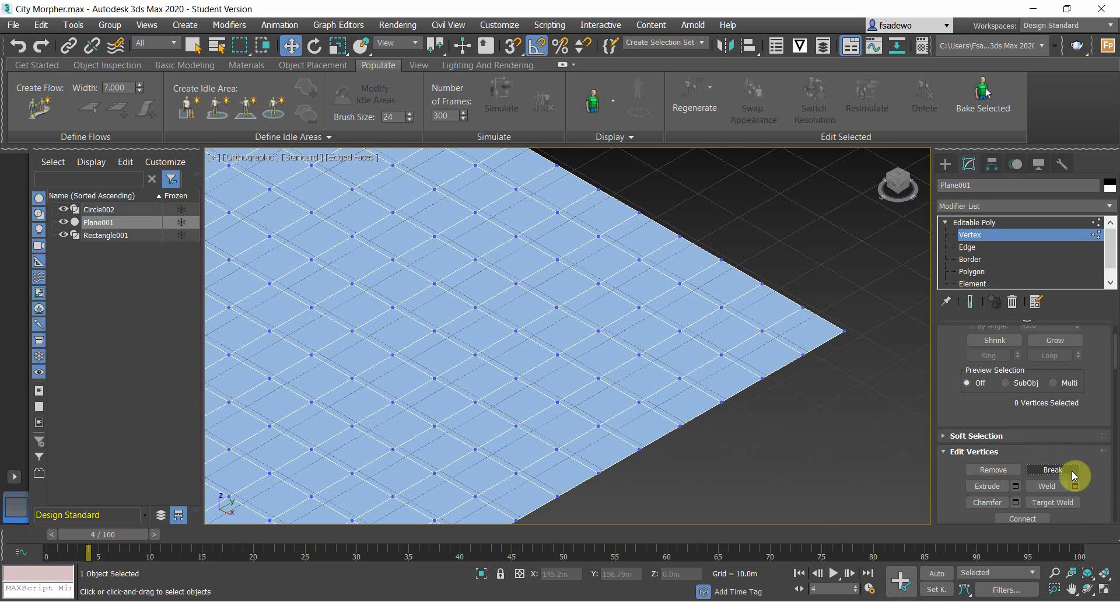
key("ctrl+a")
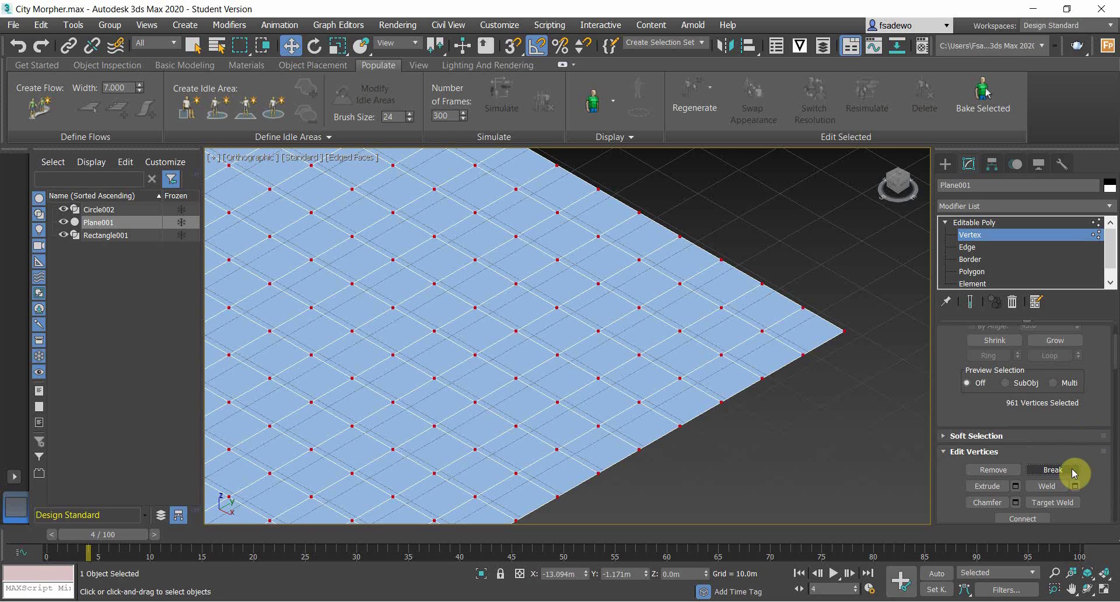
left_click(1073, 468)
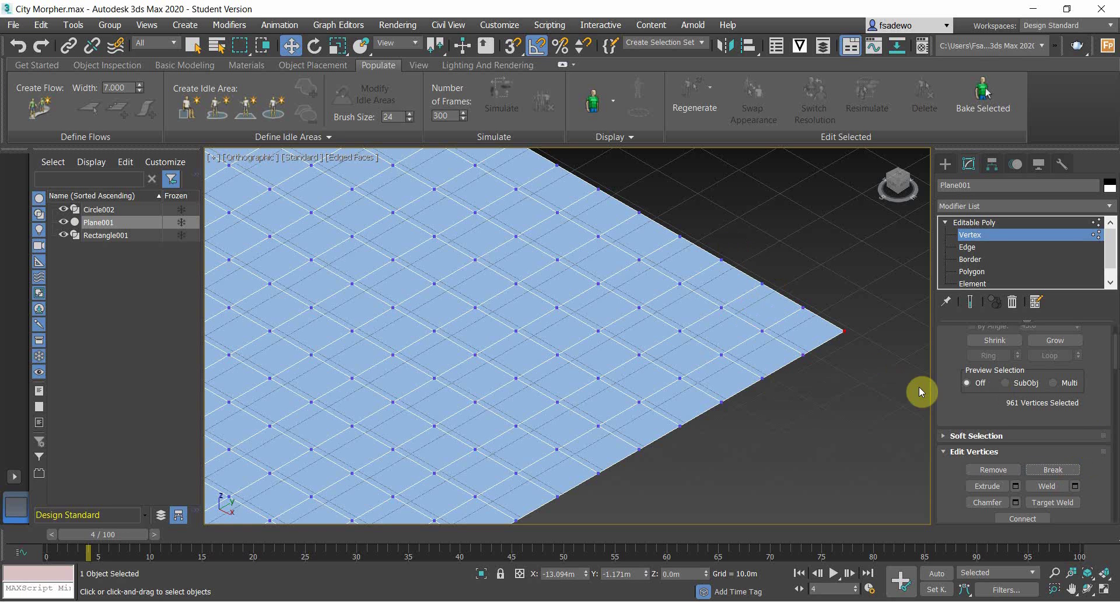
left_click(1003, 271)
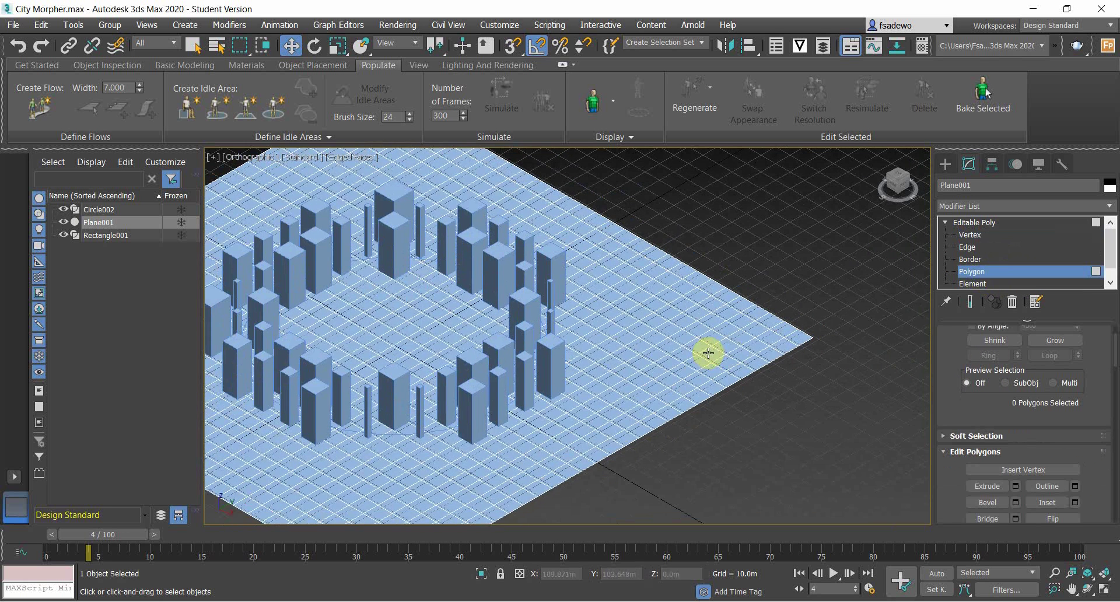
- Select all polygons and scale each tile to 50 percent in place
key("ctrl+a")
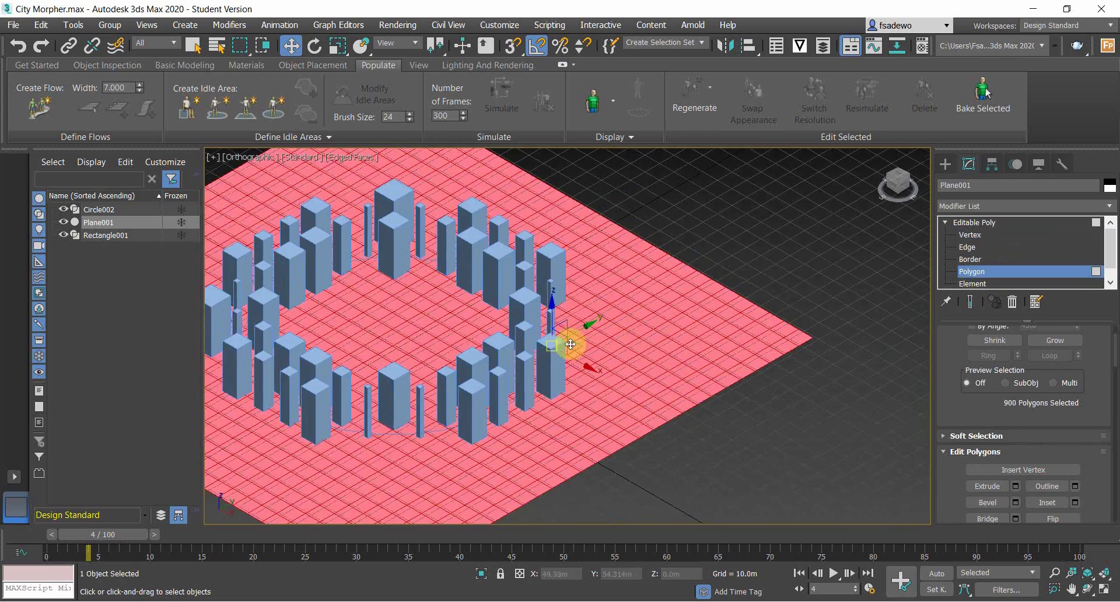
key("z")
right_click(350, 46)
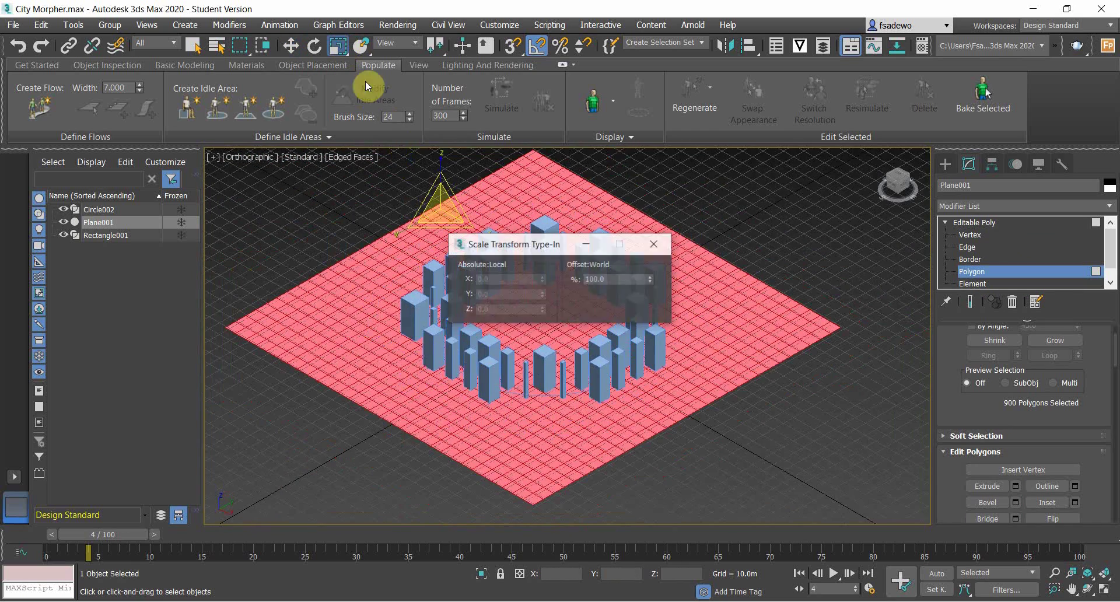
middle_click_drag(592, 441, 603, 465)
scroll(607, 455, "up", 8)
middle_click_drag(623, 413, 657, 390)
left_click(596, 280)
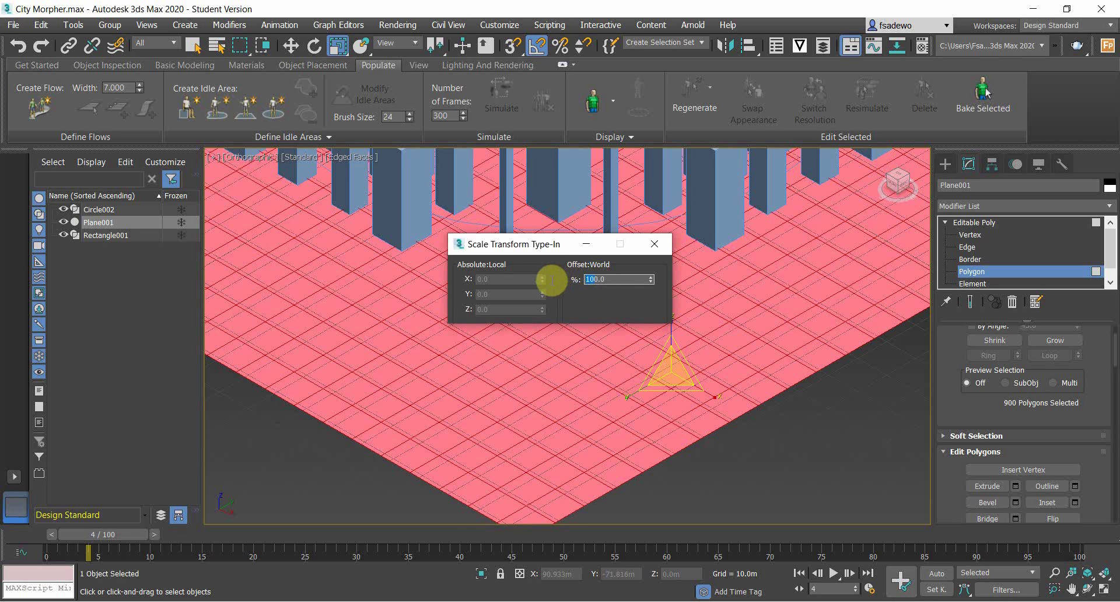
type("50")
key("Return")
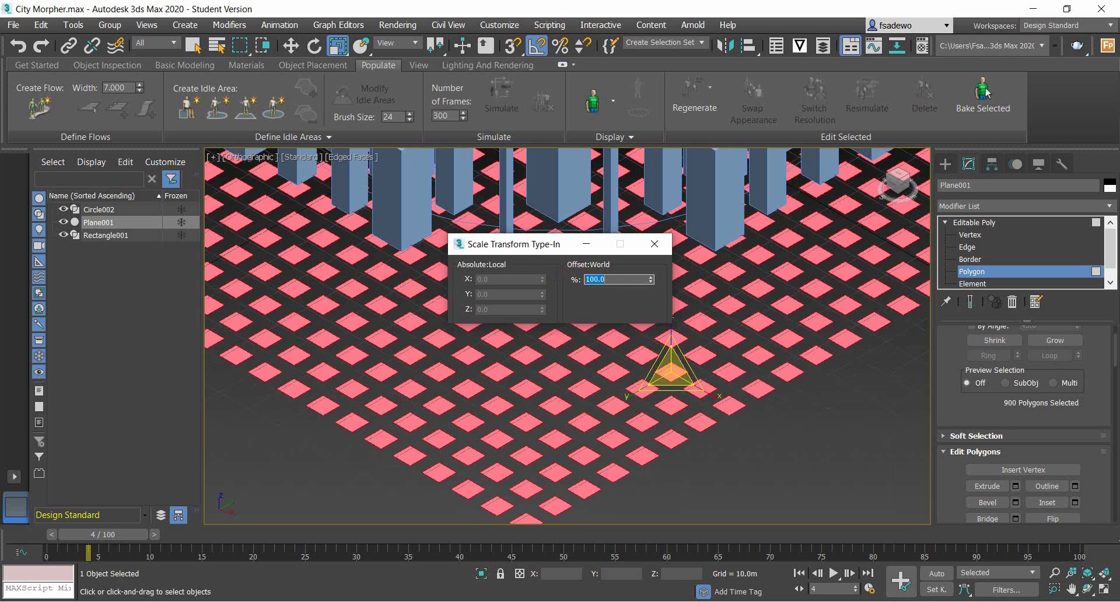
left_click(642, 246)
scroll(633, 364, "down", 5)
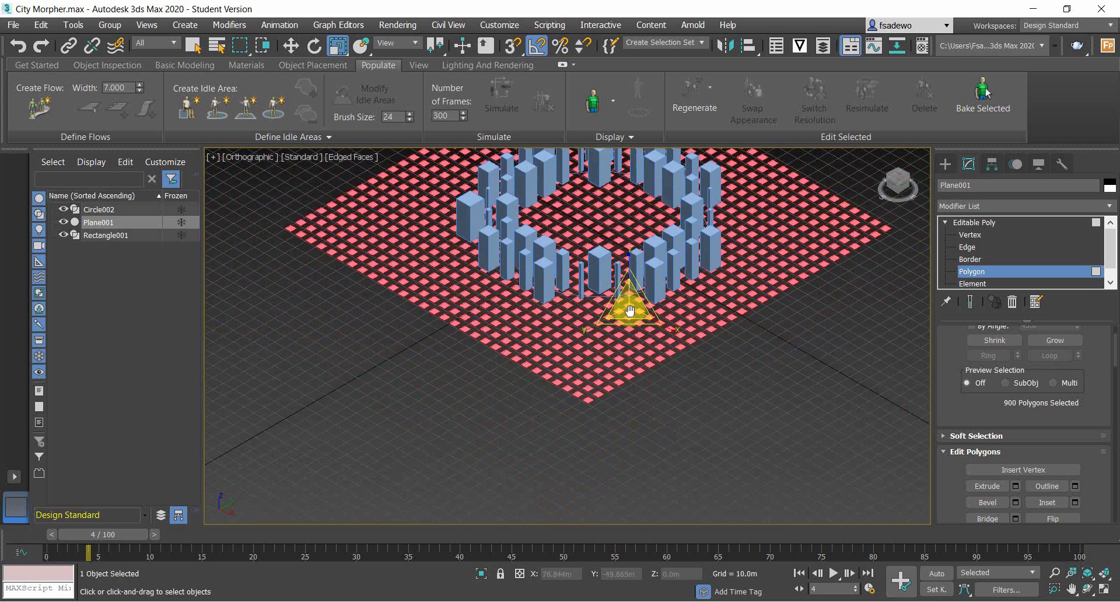
- Extrude the selected tiles by 5.0m into raised square blocks
middle_click_drag(633, 365, 626, 390)
scroll(1039, 433, "down", 5)
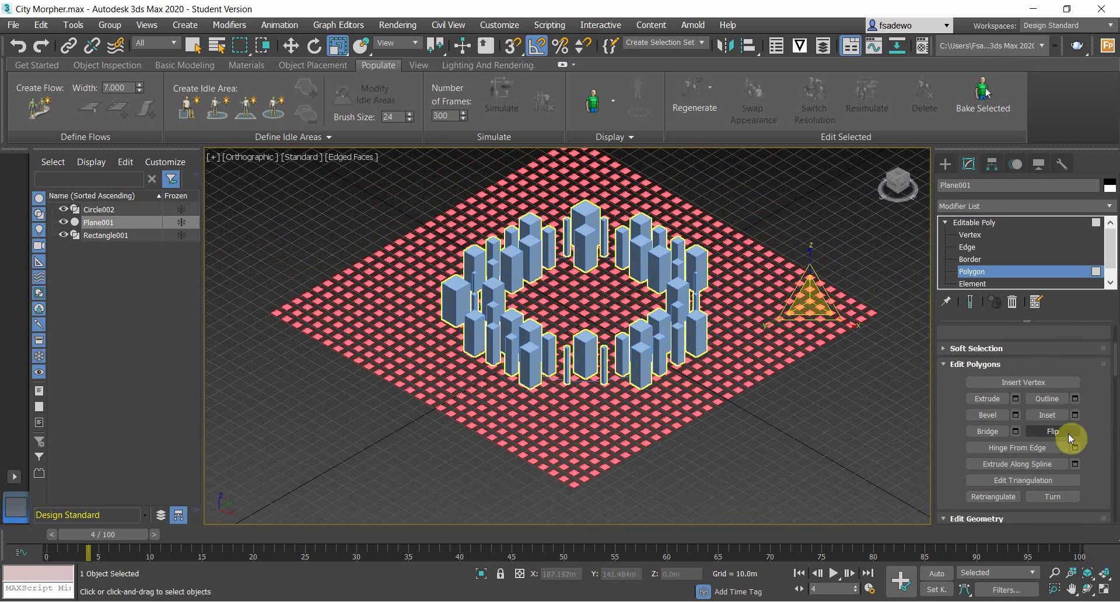
scroll(1087, 471, "down", 3)
scroll(1044, 454, "down", 5)
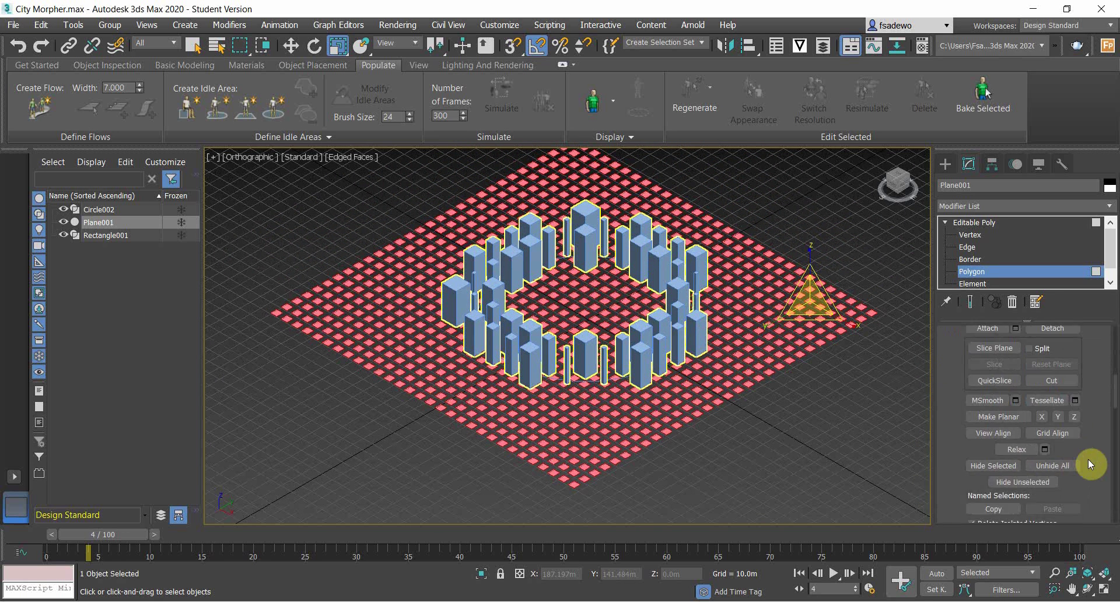
scroll(1115, 362, "up", 5)
scroll(1114, 363, "up", 5)
scroll(1114, 363, "down", 3)
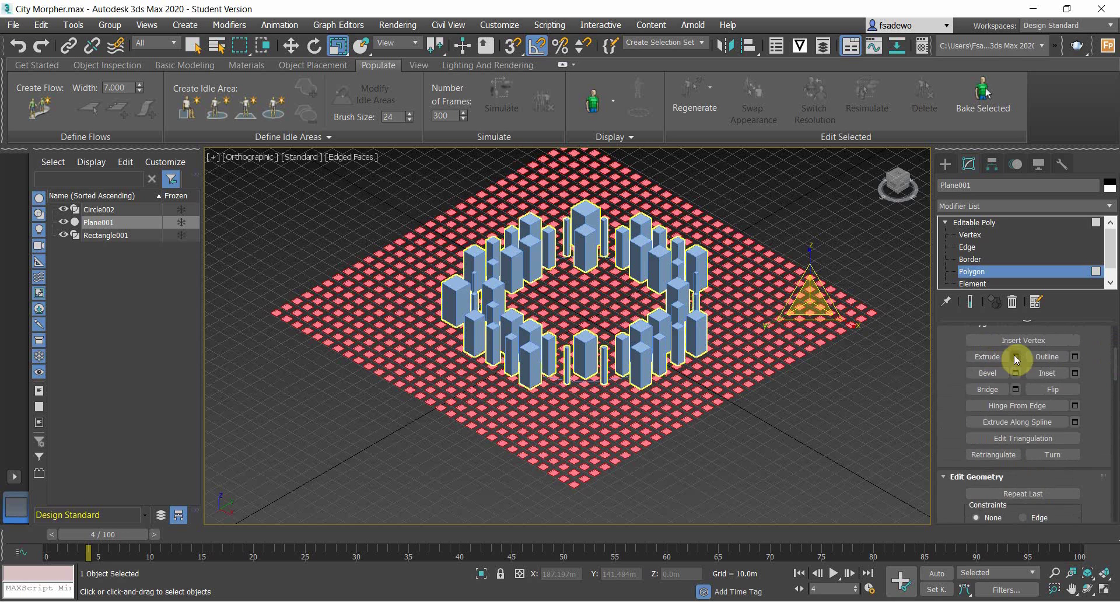
left_click(1015, 356)
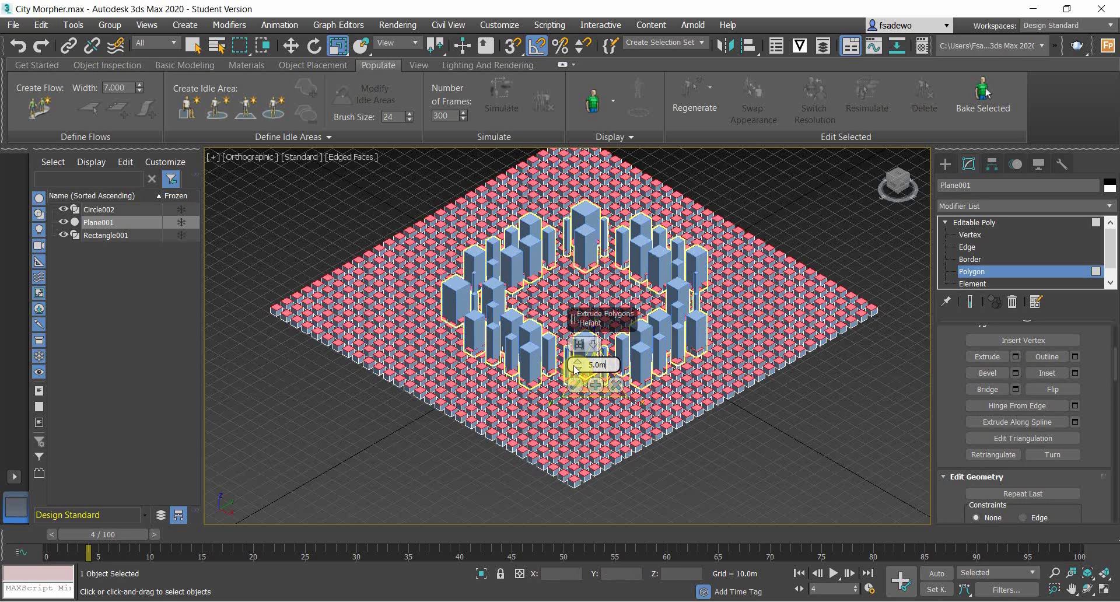
scroll(575, 373, "up", 5)
left_click(575, 386)
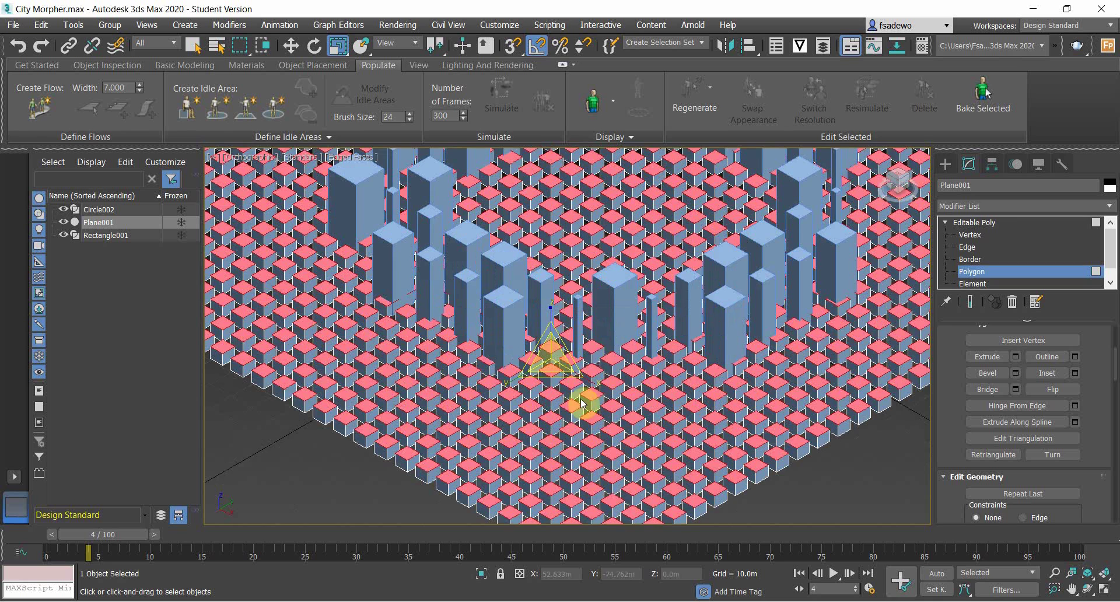
middle_click_drag(607, 401, 647, 402)
left_click(946, 221)
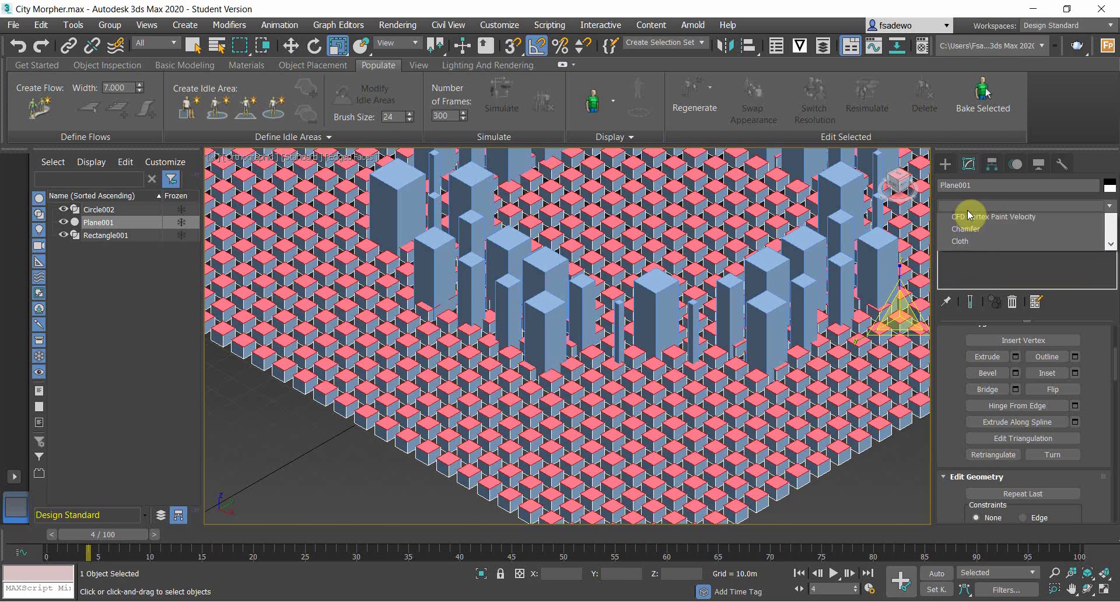
- Add a Vol. Select modifier to Plane001 and enter its gizmo level
left_click(967, 210)
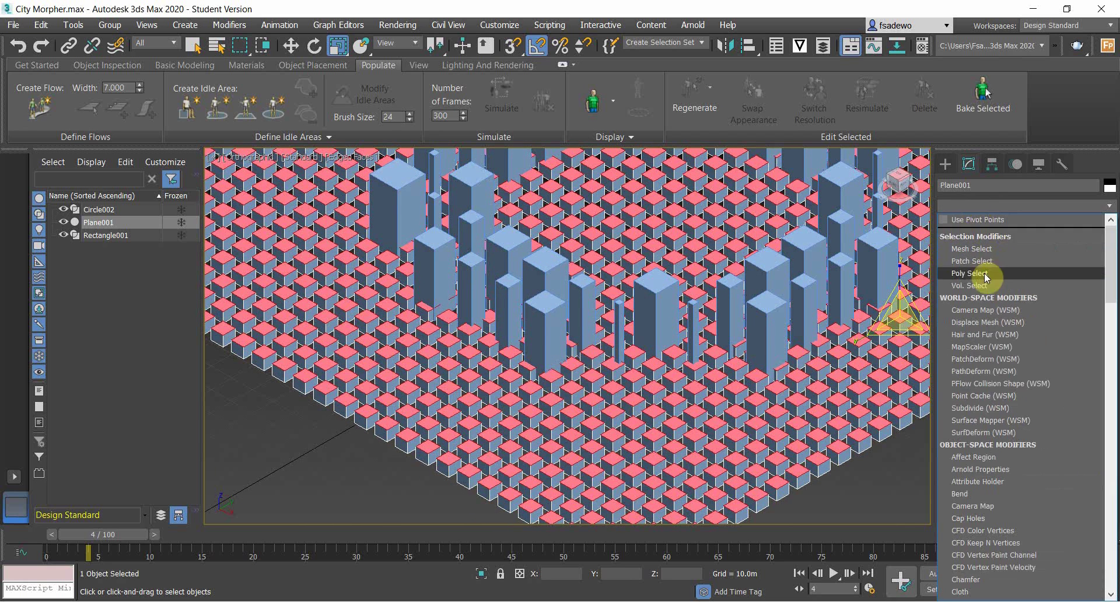
left_click(970, 285)
middle_click_drag(858, 302, 758, 295)
left_click(959, 222)
left_click(984, 235)
scroll(1085, 385, "up", 1)
scroll(1088, 399, "up", 5)
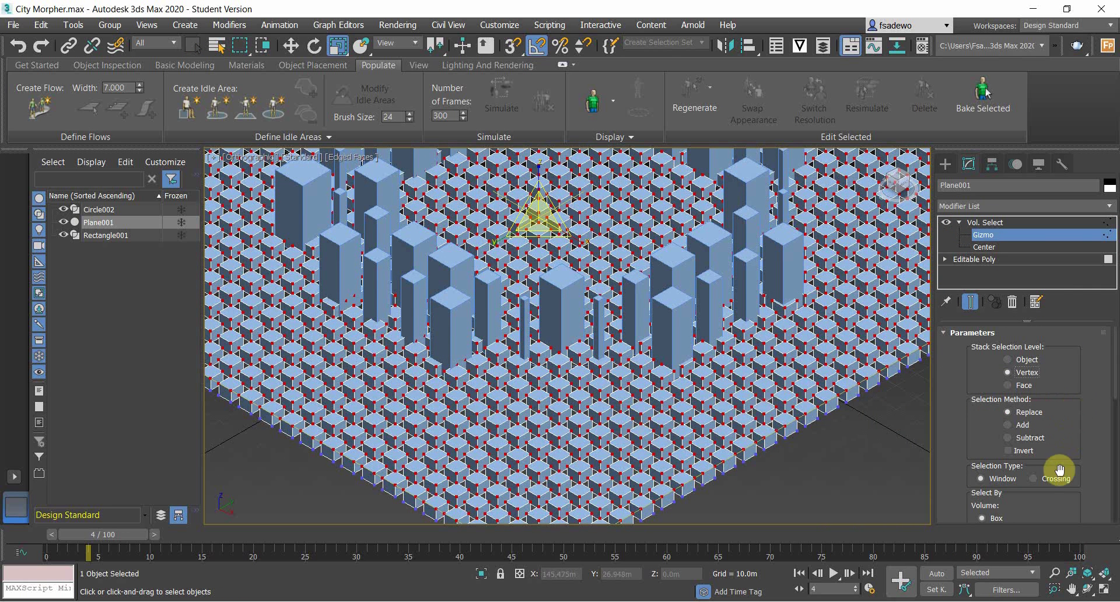
scroll(1076, 435, "down", 4)
- Set Vol. Select to use Circle002 as its Mesh Object volume
left_click(1019, 434)
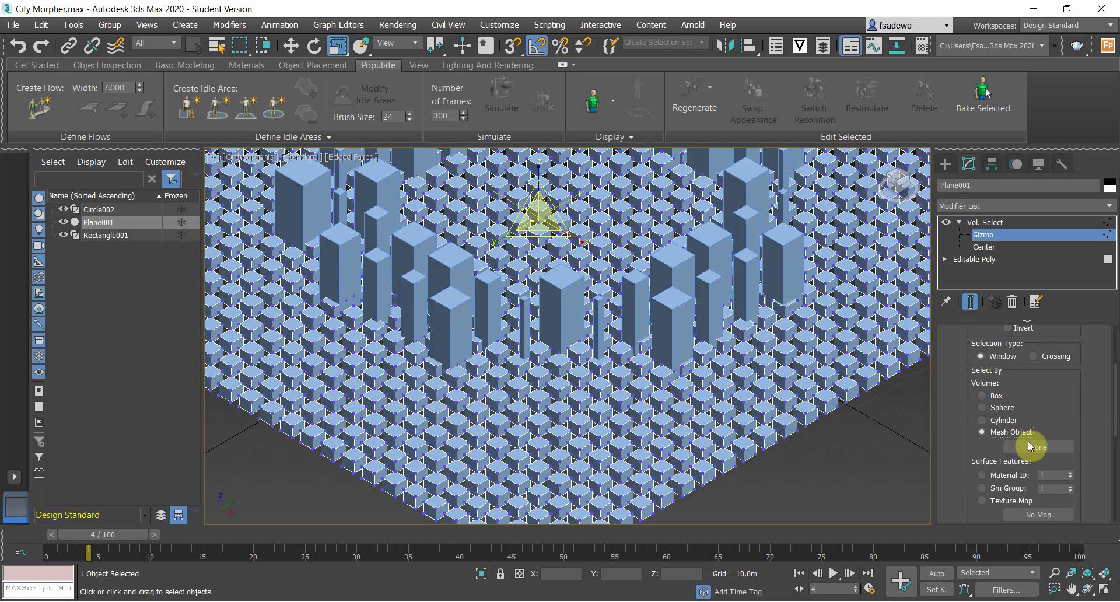
left_click(1038, 447)
scroll(507, 371, "up", 2)
scroll(506, 371, "up", 2)
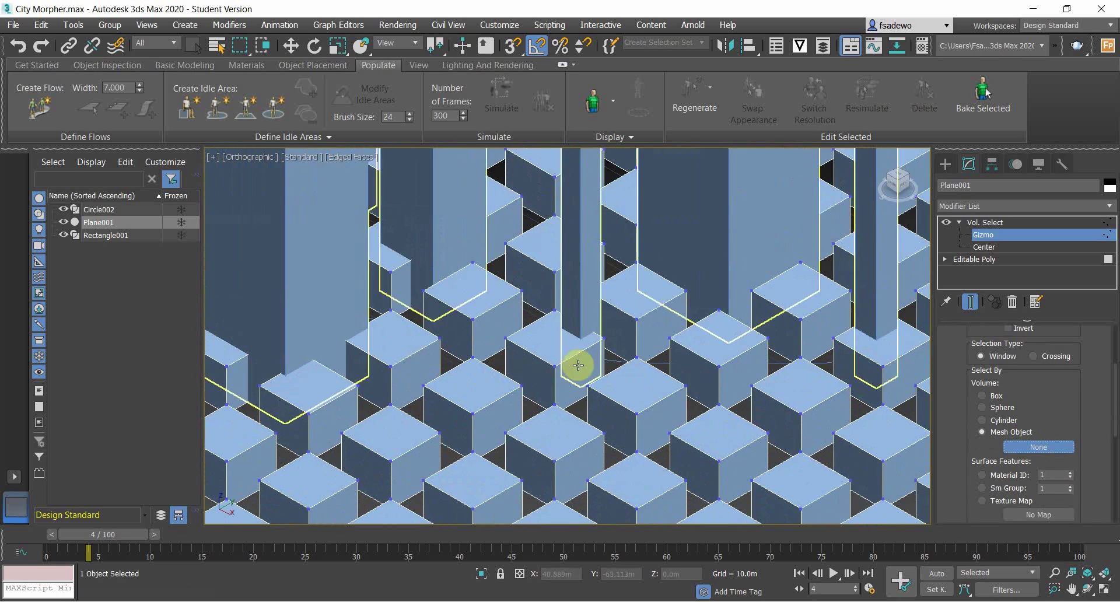
left_click(620, 361)
scroll(613, 363, "down", 4)
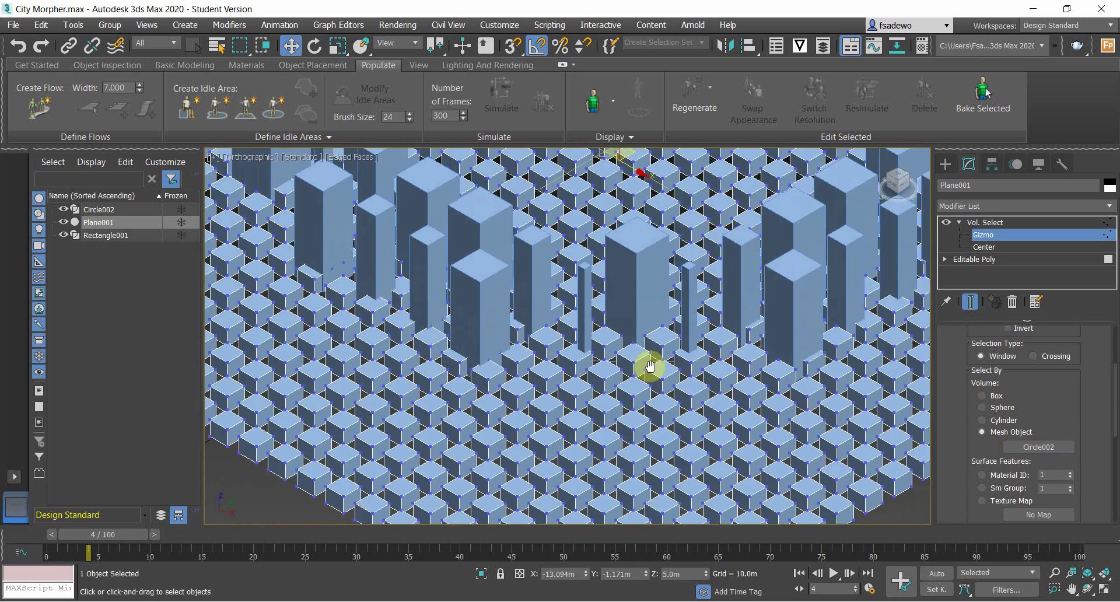
scroll(1083, 420, "down", 4)
scroll(1083, 419, "down", 4)
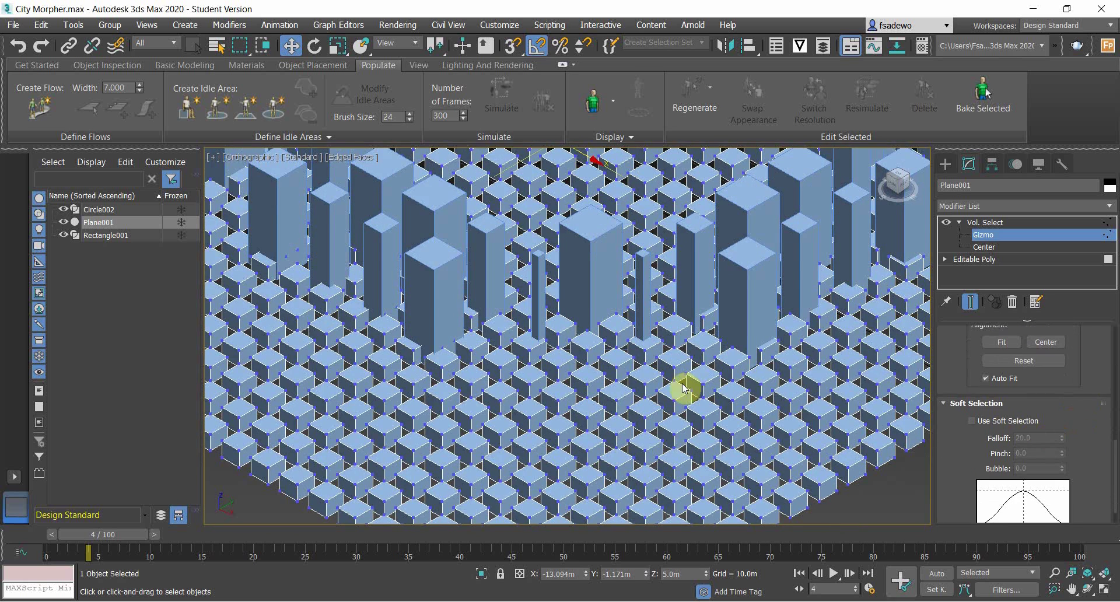
scroll(807, 400, "down", 4)
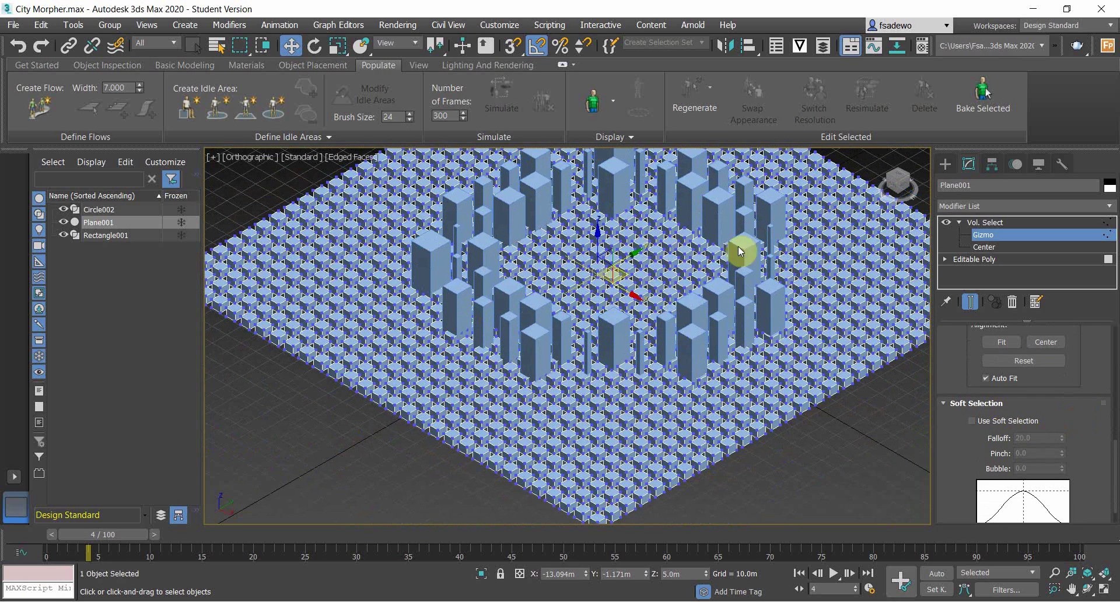
middle_click_drag(555, 260, 514, 315)
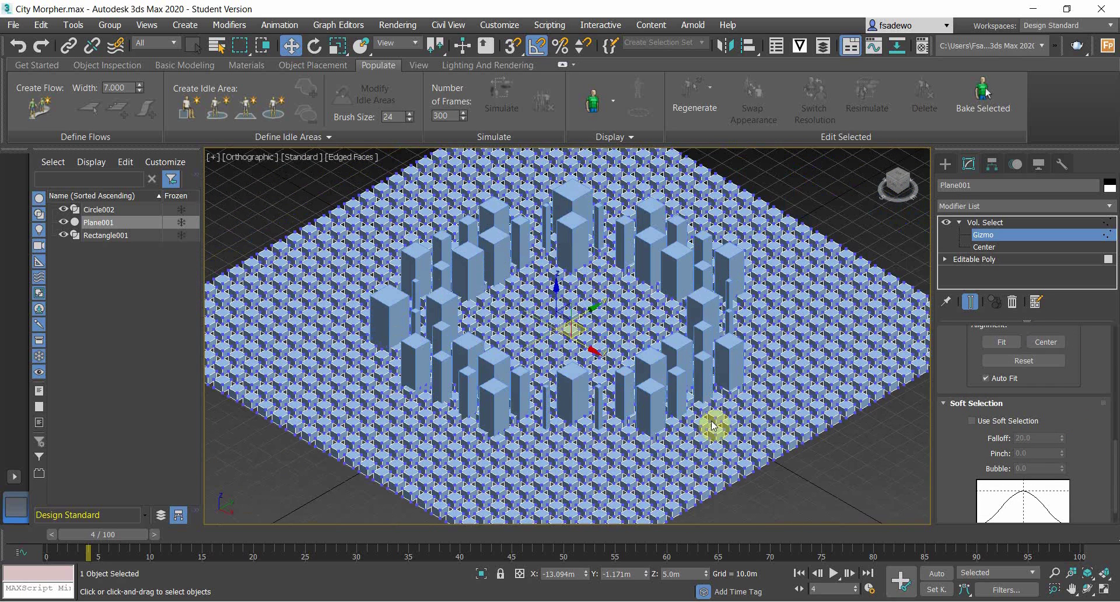
- Enable soft selection with Falloff 80 and move the gizmo over the building ring
left_click(986, 420)
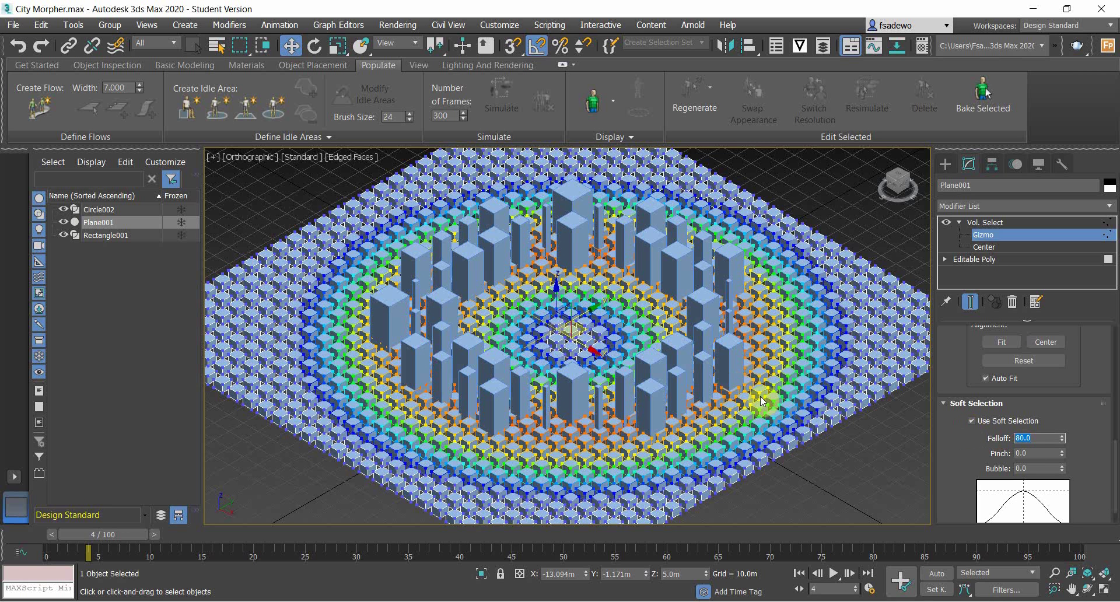
left_click_drag(649, 392, 617, 391)
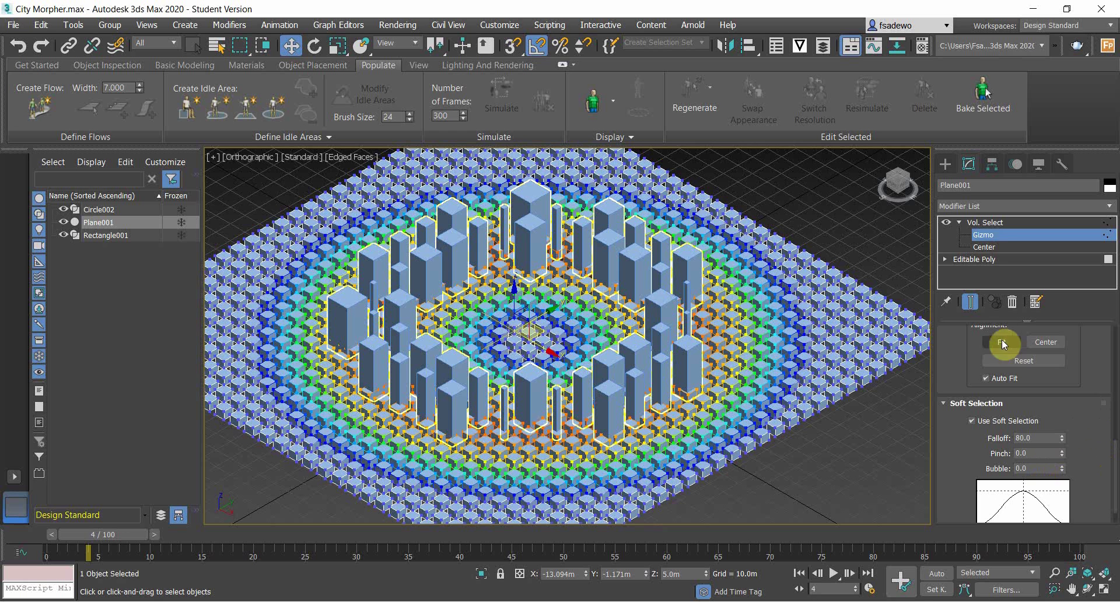
left_click(980, 222)
left_click(965, 207)
scroll(975, 233, "down", 15)
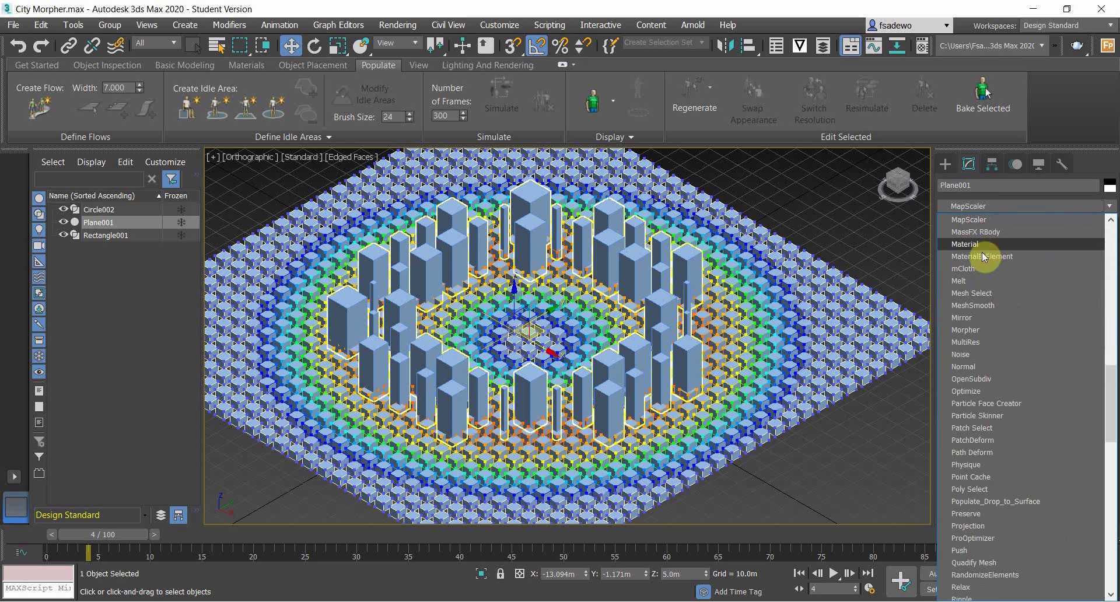
- Add a Morpher modifier and capture the current state into channel 1 named 'Scenario'
key("Escape")
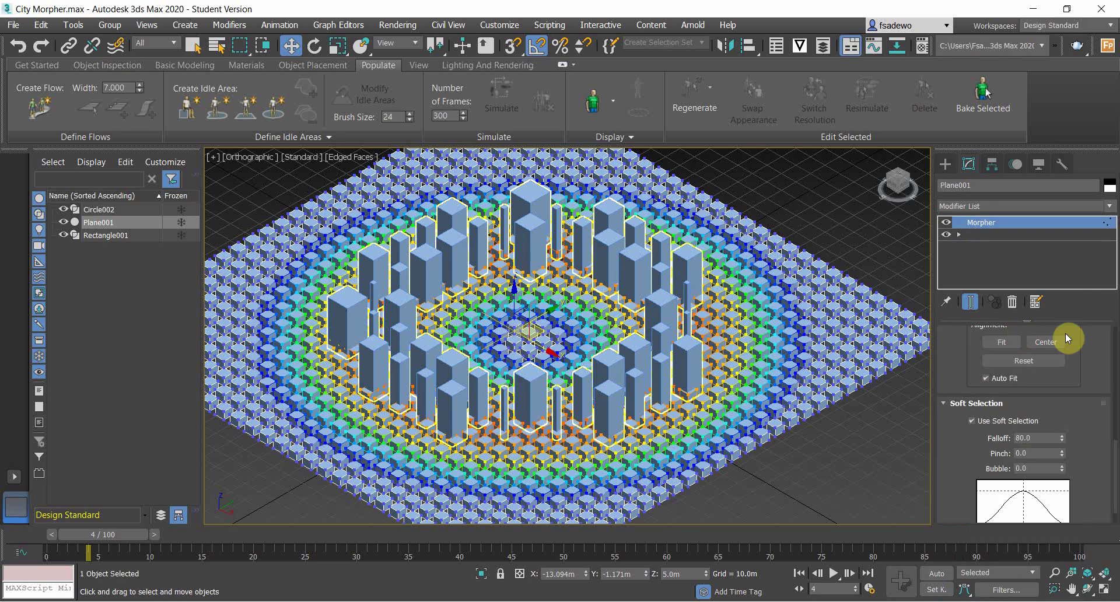
scroll(1088, 394, "down", 5)
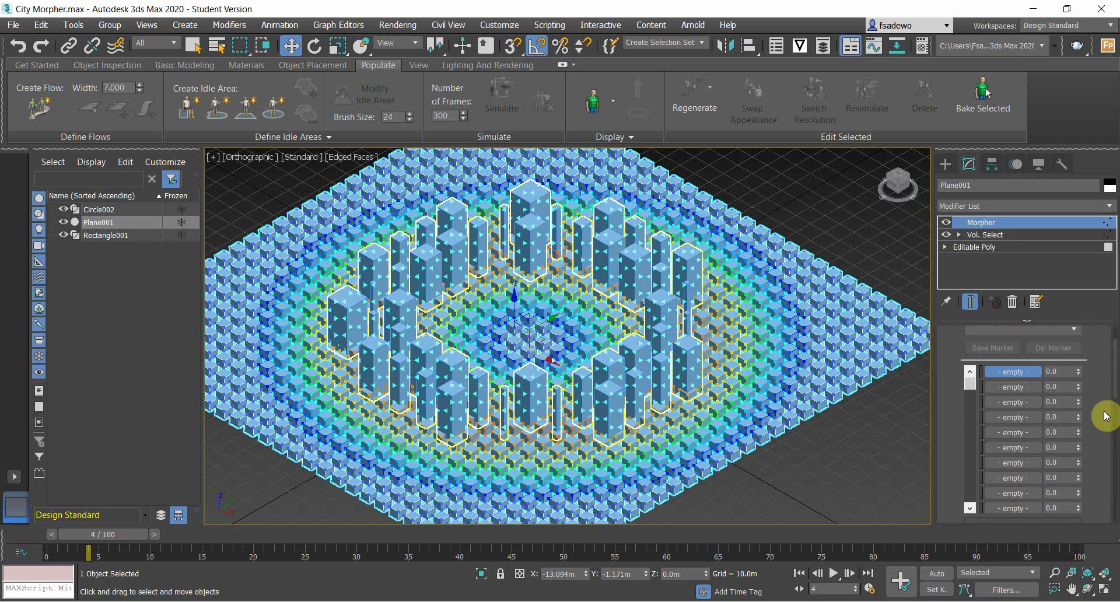
scroll(1086, 419, "down", 3)
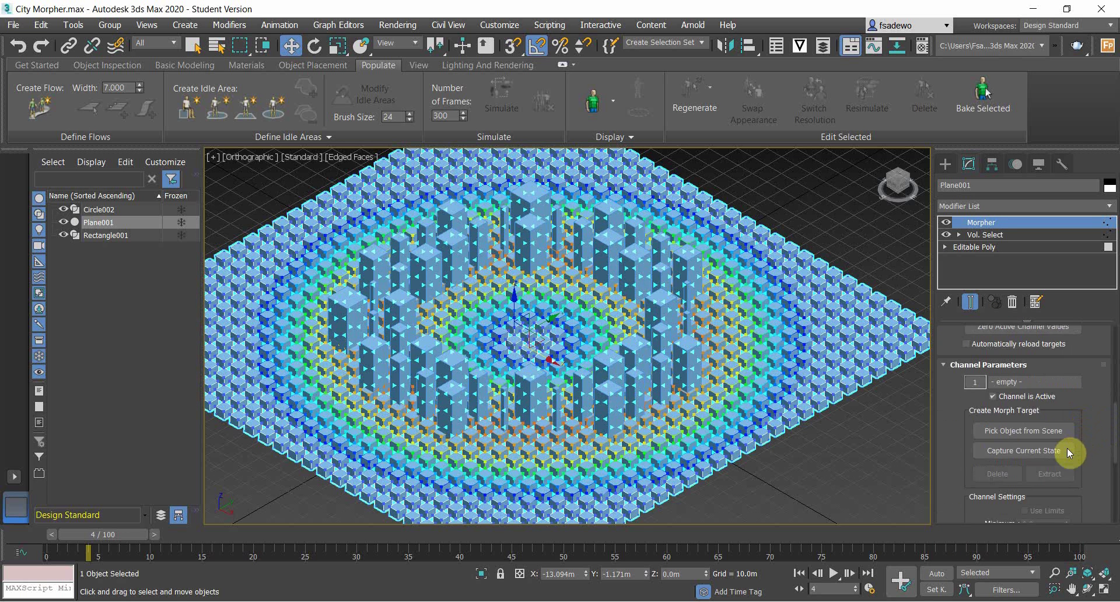
left_click(1057, 454)
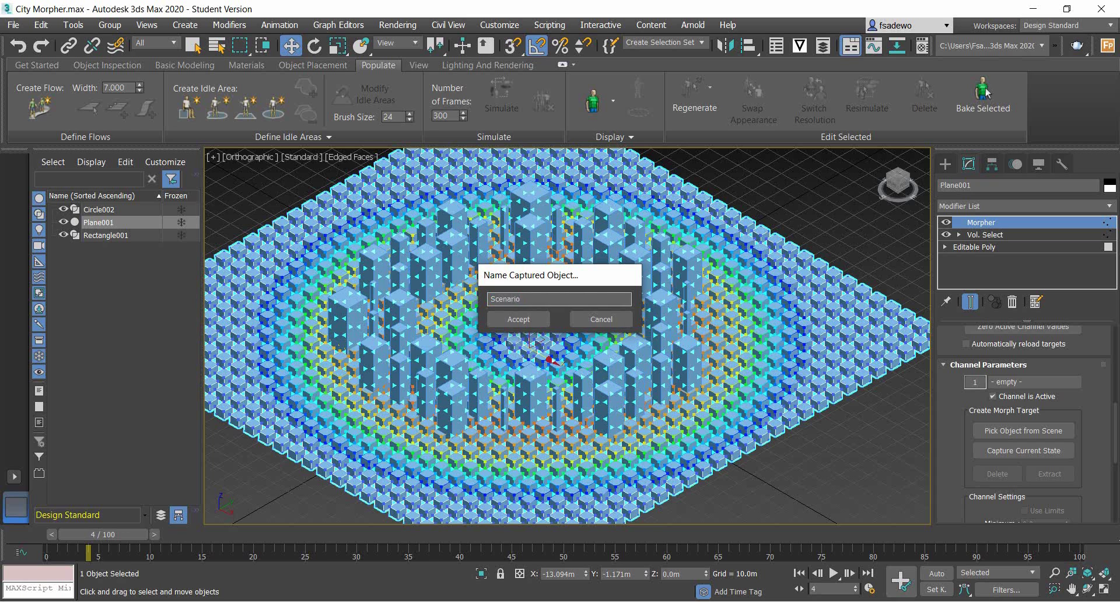
left_click(516, 319)
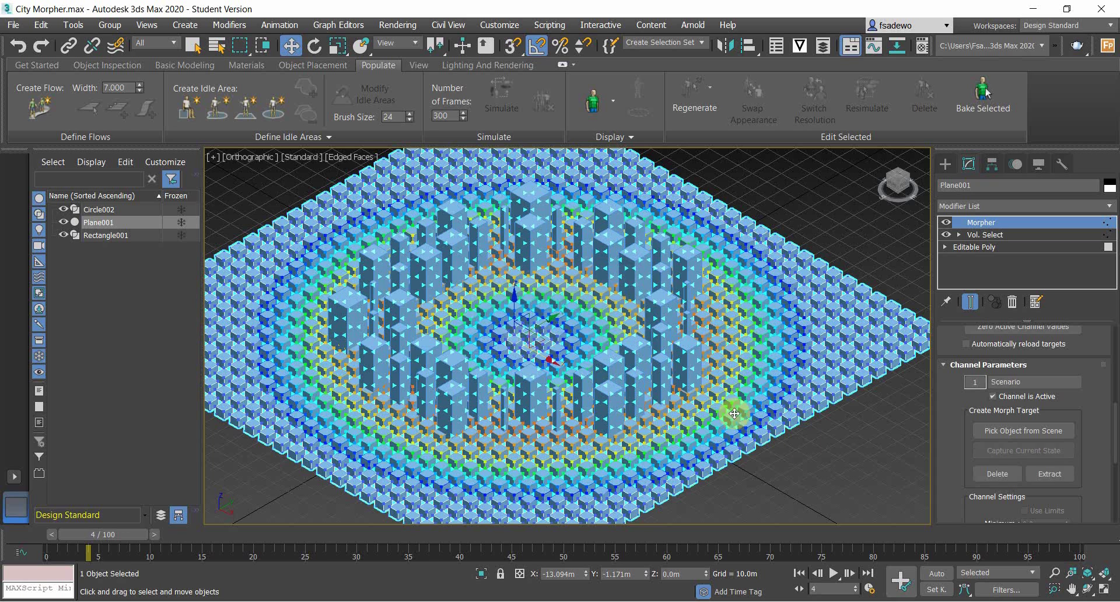
- Clear the selection and zoom out and back in to view the towers and block grid
left_click(868, 460)
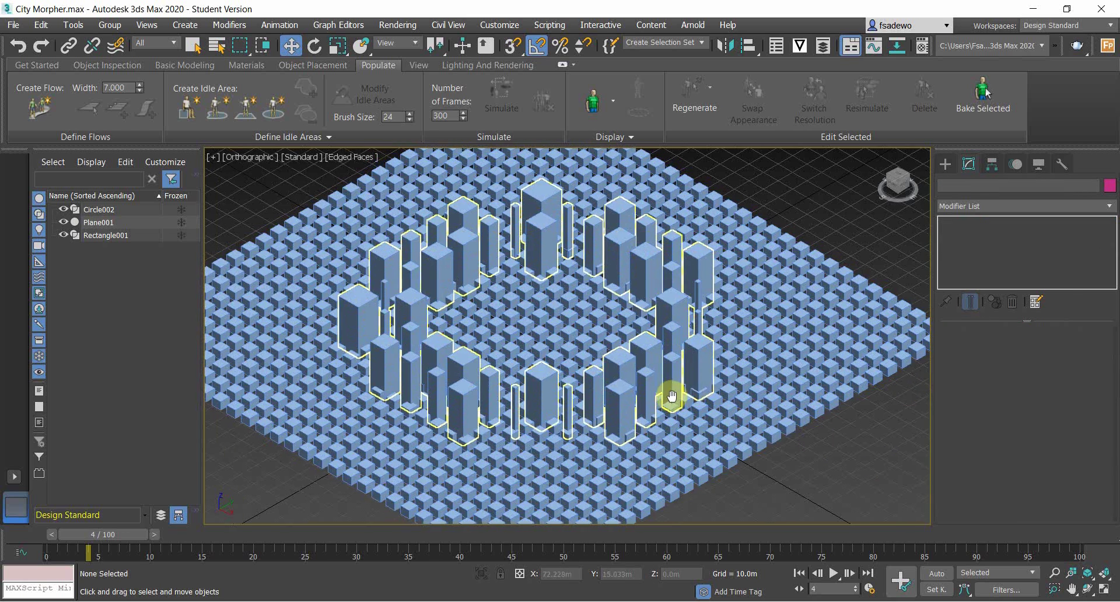
scroll(552, 474, "down", 4)
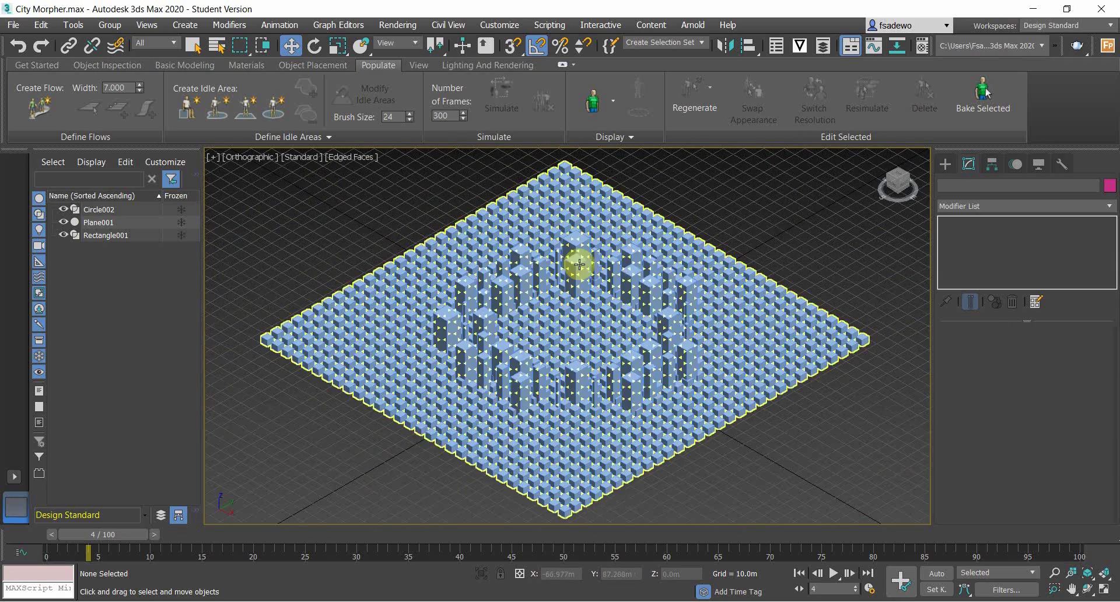
scroll(567, 373, "up", 5)
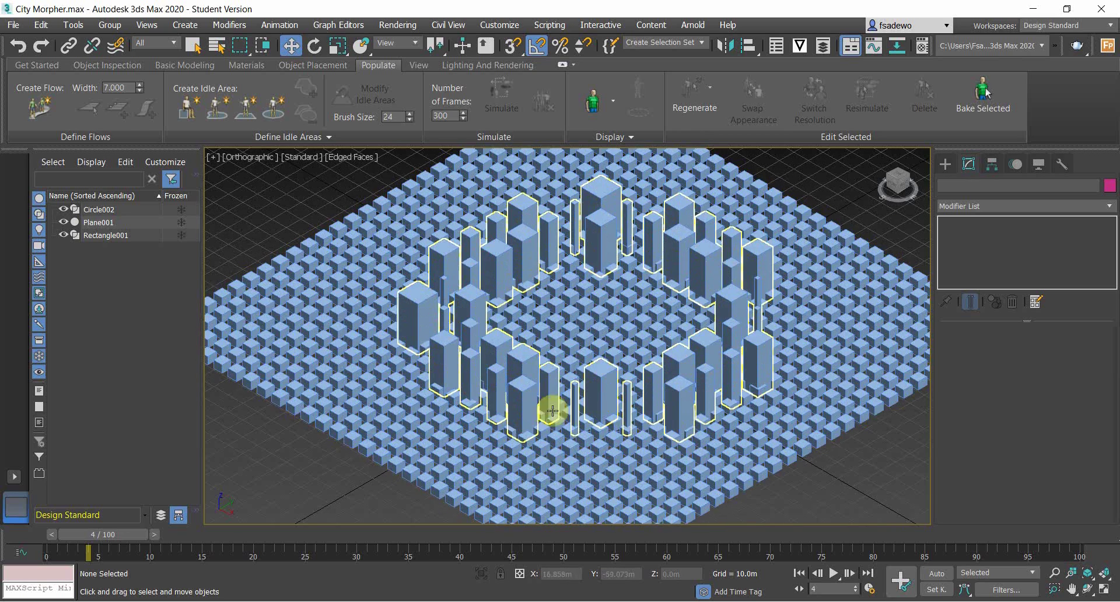
- Select Plane001 and switch its Editable Poly to Polygon sub-object level
left_click(889, 314)
left_click(973, 247)
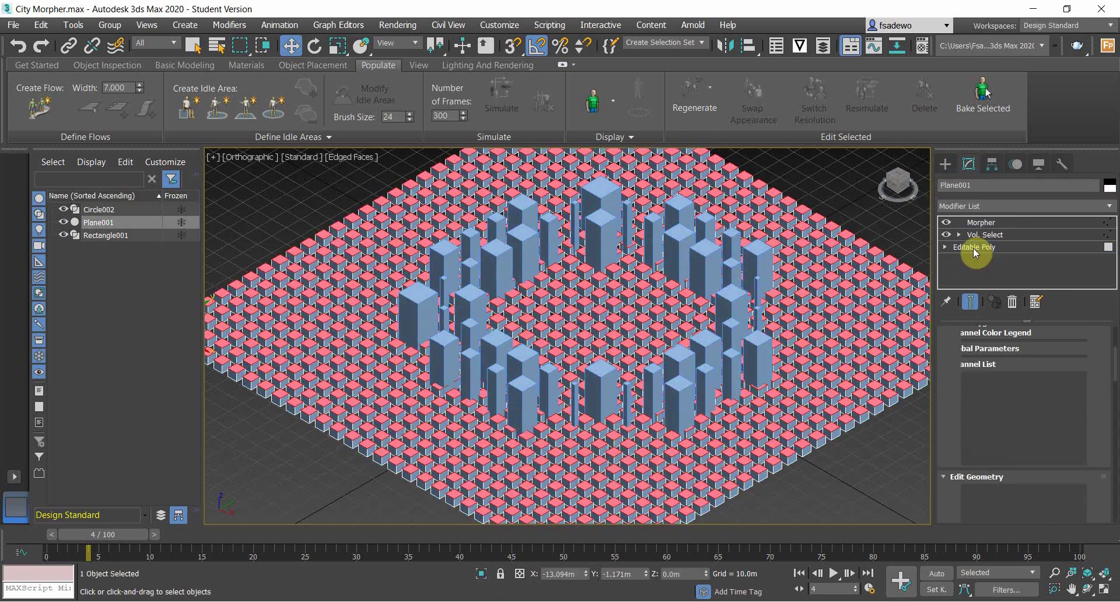
left_click(971, 284)
scroll(977, 265, "down", 3)
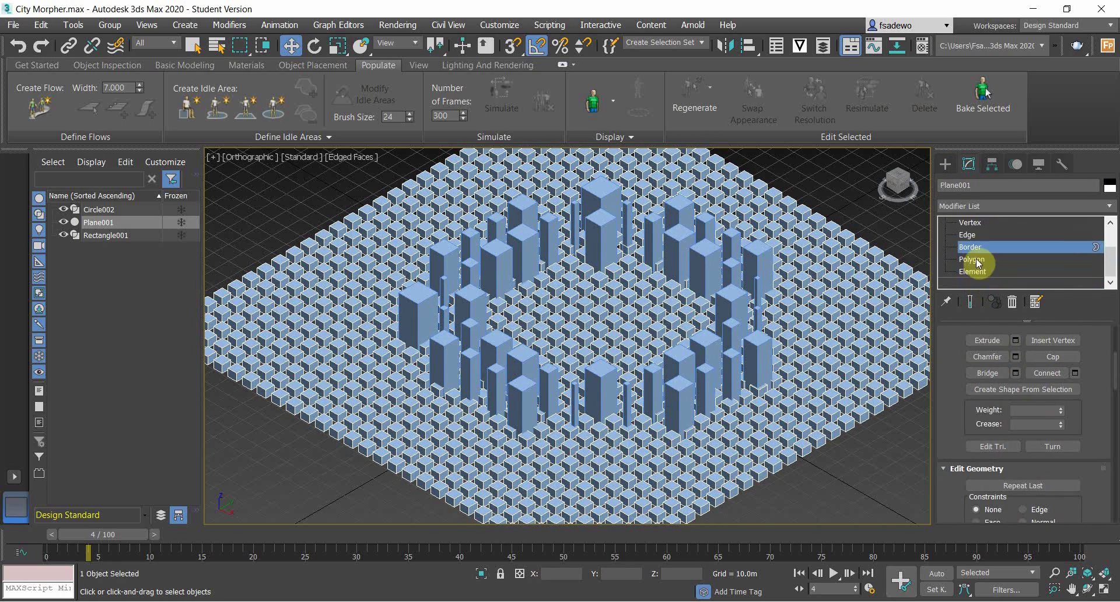
left_click(978, 261)
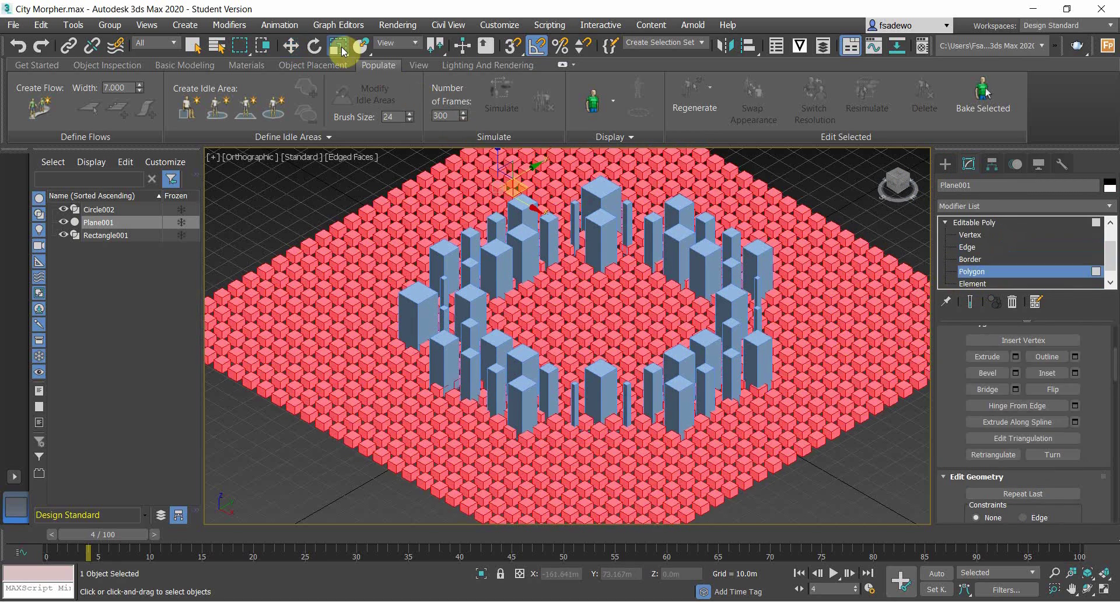
- Scale the selected polygons to 0% Offset so the blocks shrink to points
right_click(341, 50)
double_click(613, 279)
type("0")
key("Return")
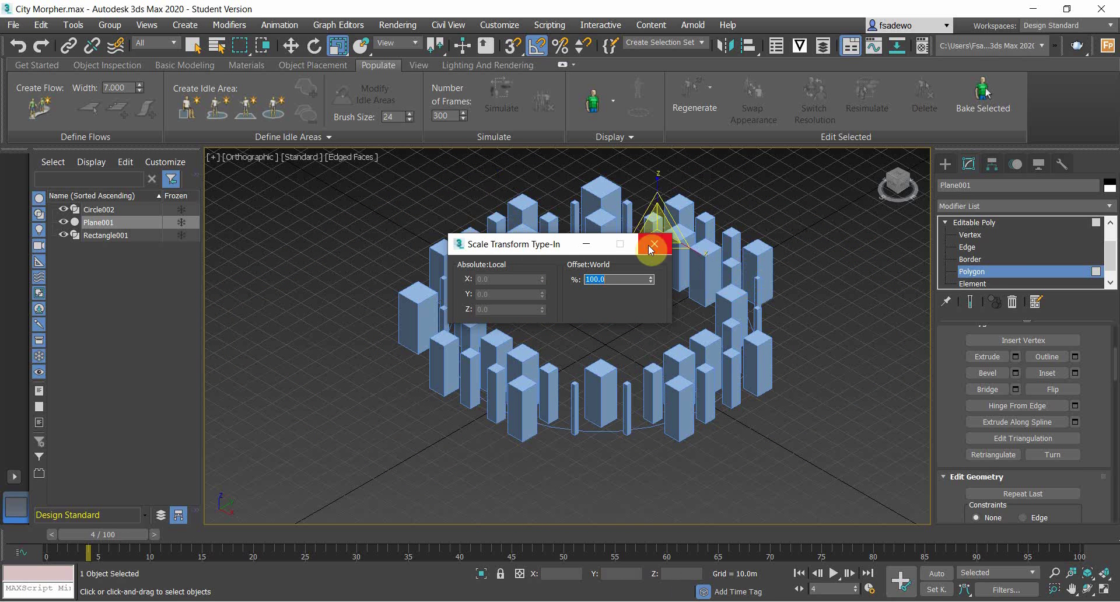
left_click(655, 244)
scroll(1027, 235, "up", 2)
- Raise the Morpher Scenario channel to 100 so the blocks reappear
left_click(998, 224)
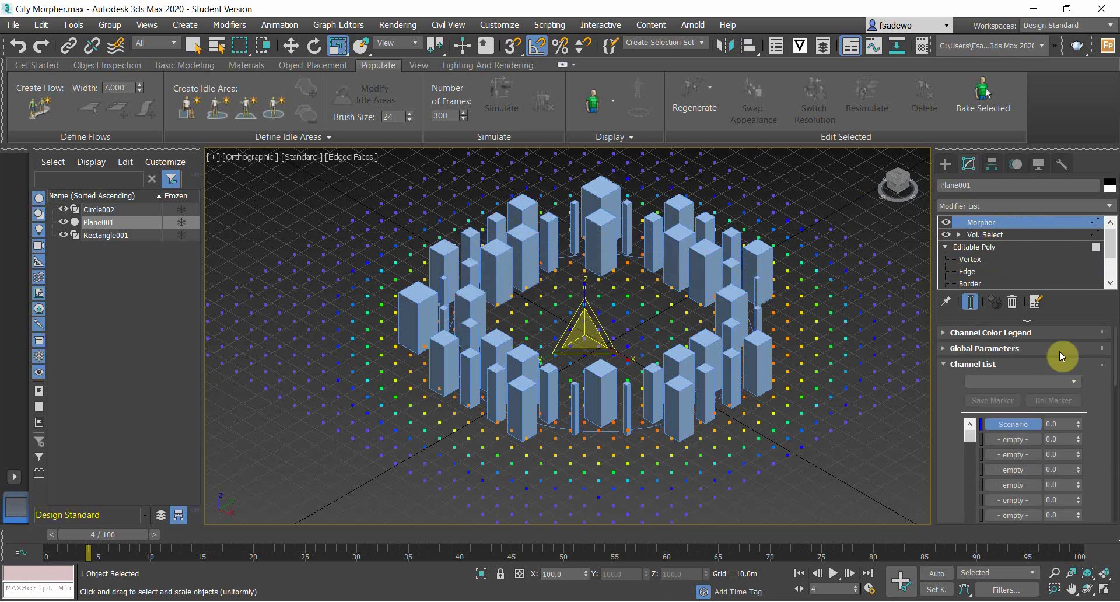
left_click_drag(1079, 421, 1079, 353)
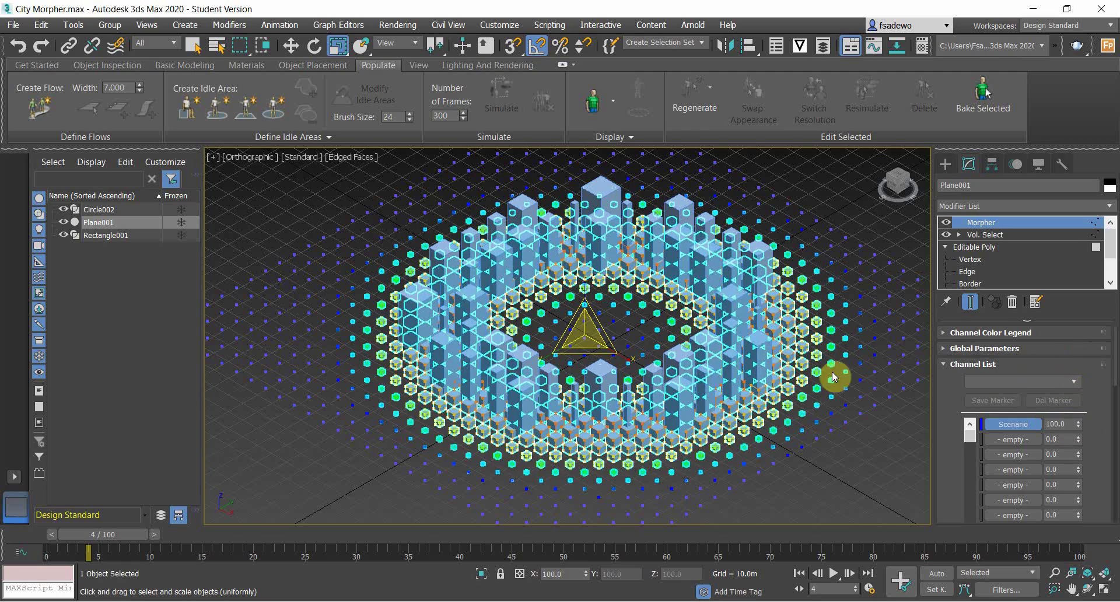
scroll(703, 364, "up", 5)
scroll(694, 355, "down", 4)
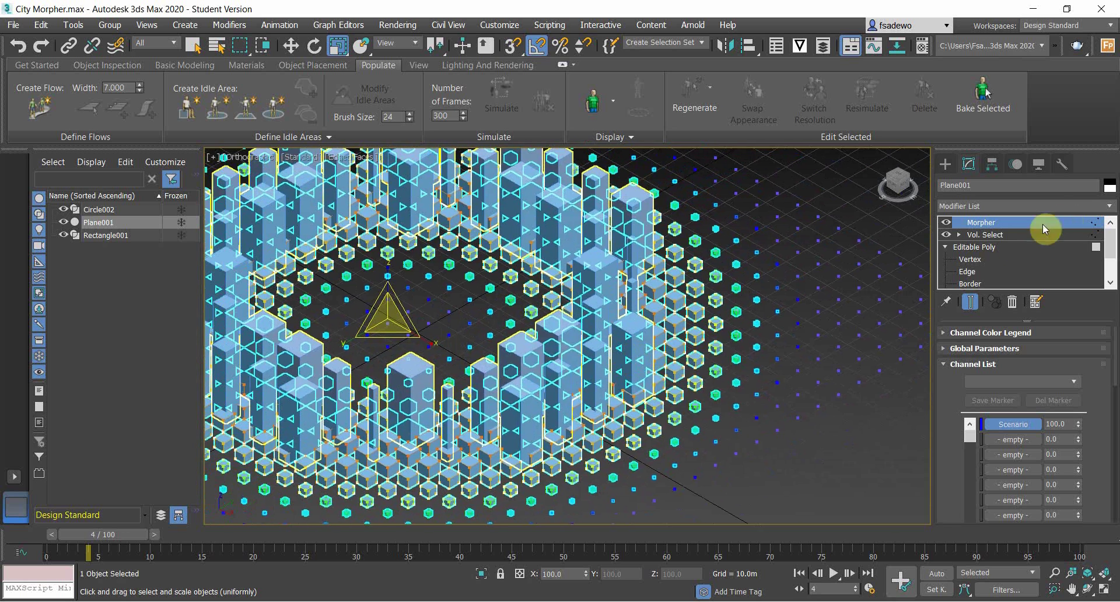
scroll(758, 327, "down", 5)
- Enable Invert in Plane001's Vol. Select modifier, then clear the selection
left_click(982, 236)
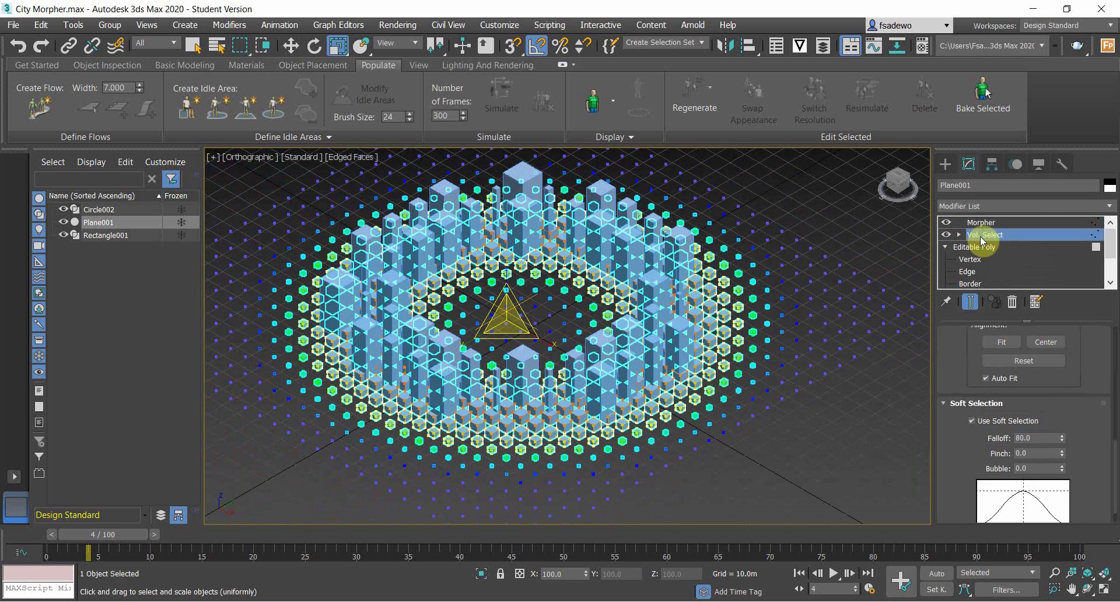
scroll(1085, 421, "down", 5)
scroll(1079, 415, "up", 3)
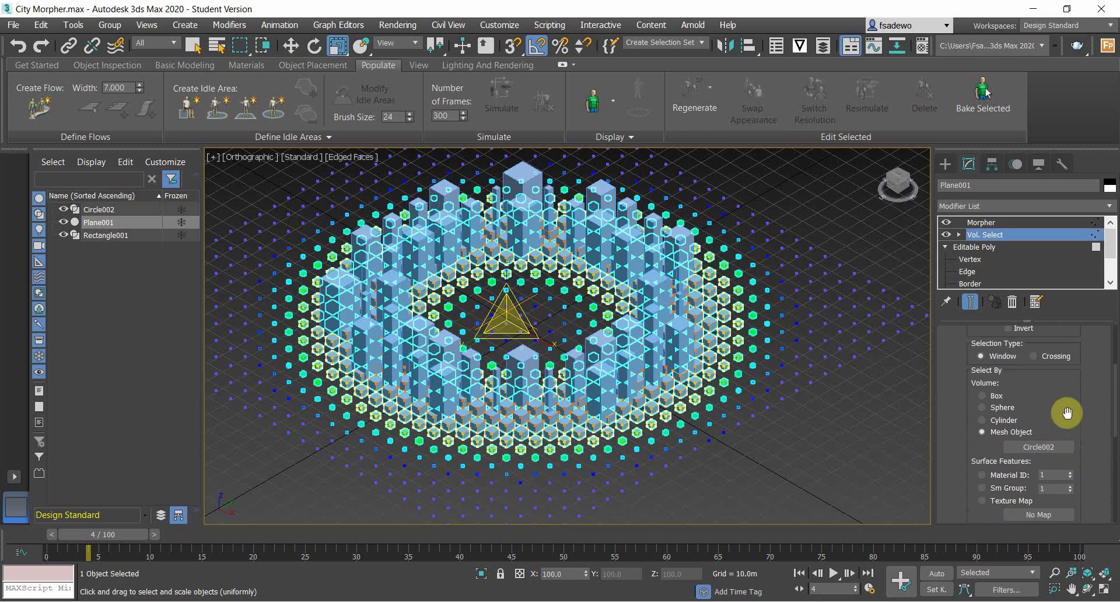
scroll(1063, 391, "up", 4)
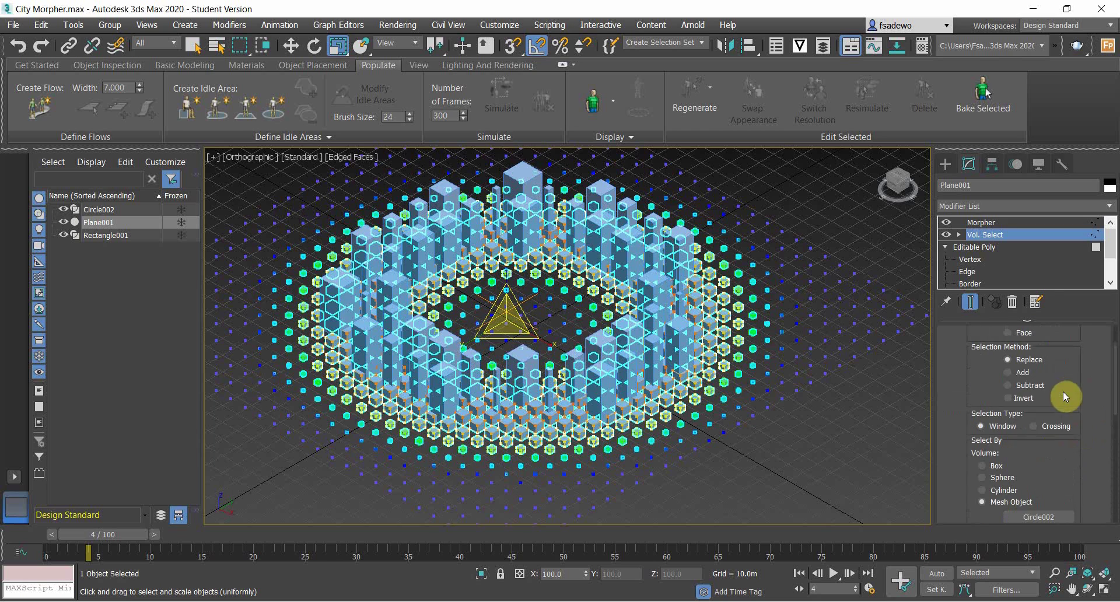
left_click(1029, 400)
scroll(746, 441, "down", 4)
scroll(770, 441, "up", 2)
left_click(774, 432)
scroll(712, 380, "up", 6)
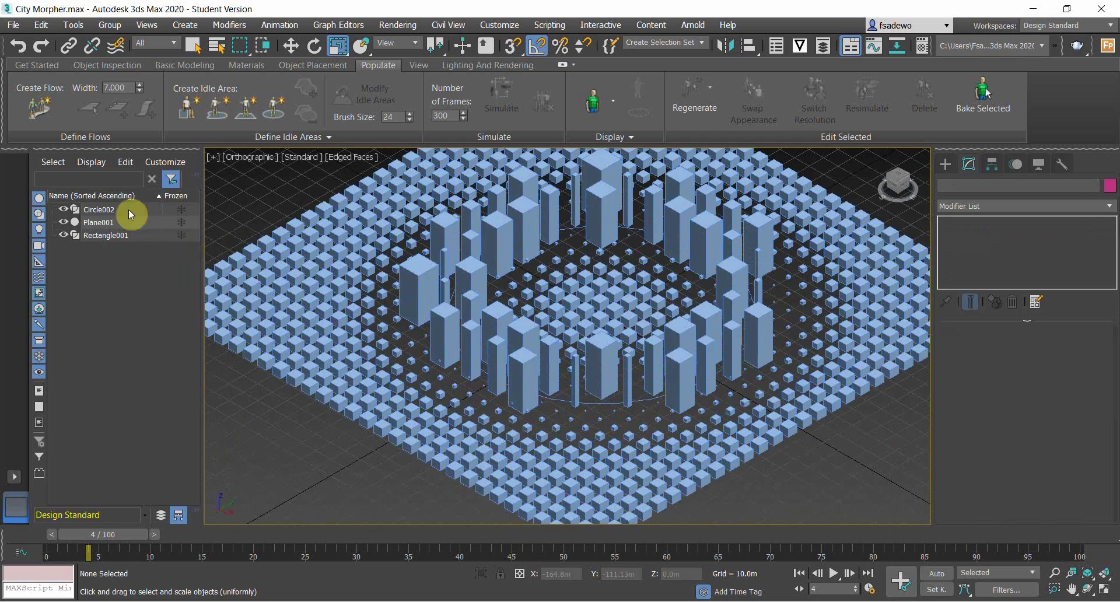
- Hide the guide circle Circle002 and give the tile grid a dark grey object colour
left_click(64, 209)
scroll(525, 327, "down", 4)
scroll(645, 389, "up", 2)
left_click(668, 393)
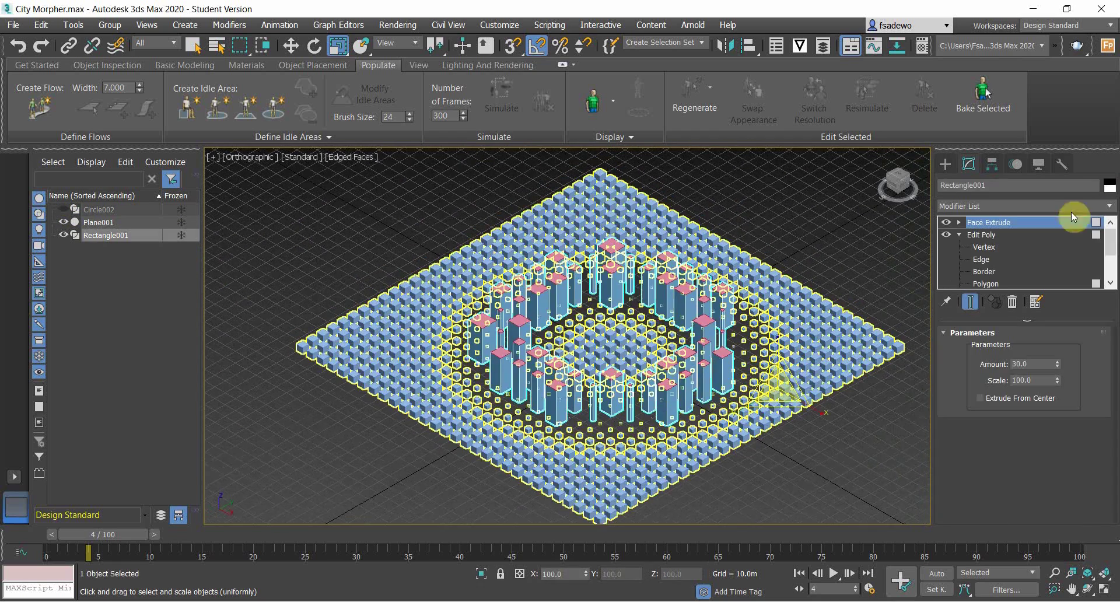
left_click(1108, 188)
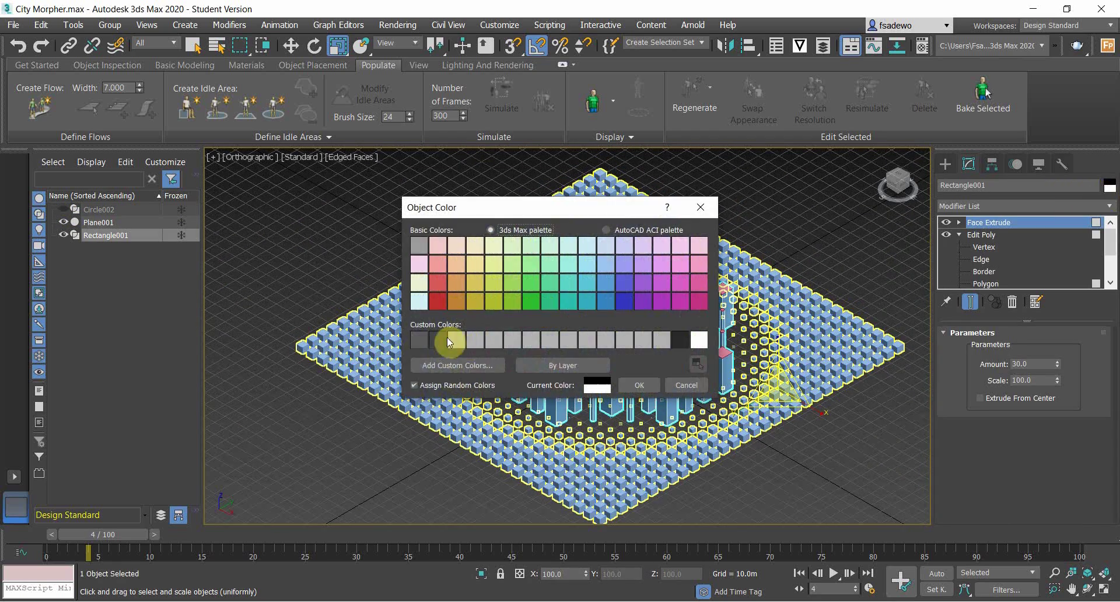
left_click(633, 386)
- Set the buildings object's colour to white and clear the selection
left_click(707, 466)
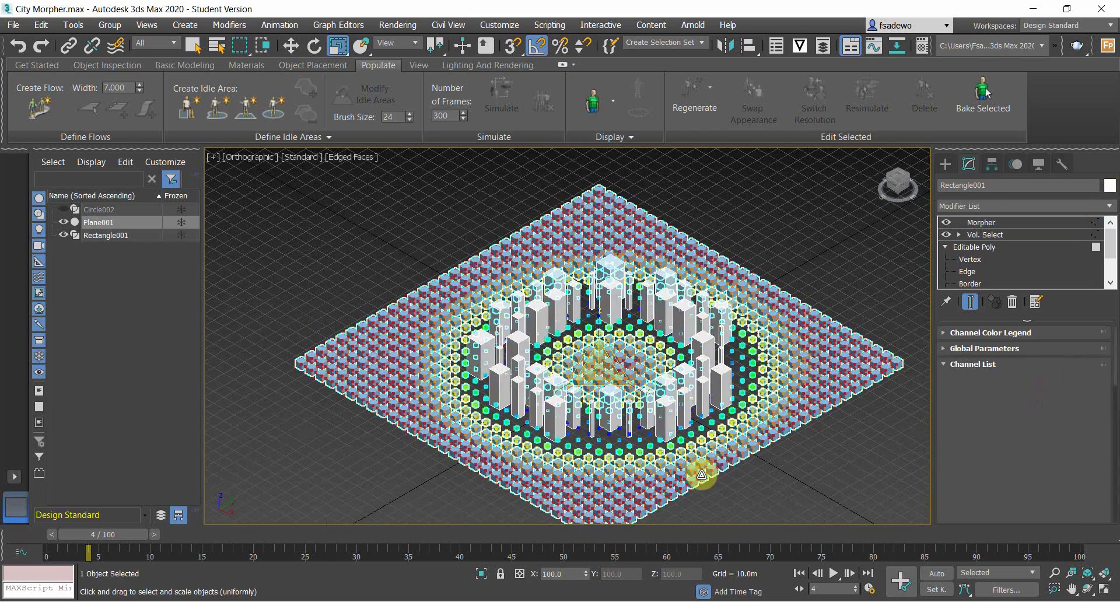
left_click(1109, 188)
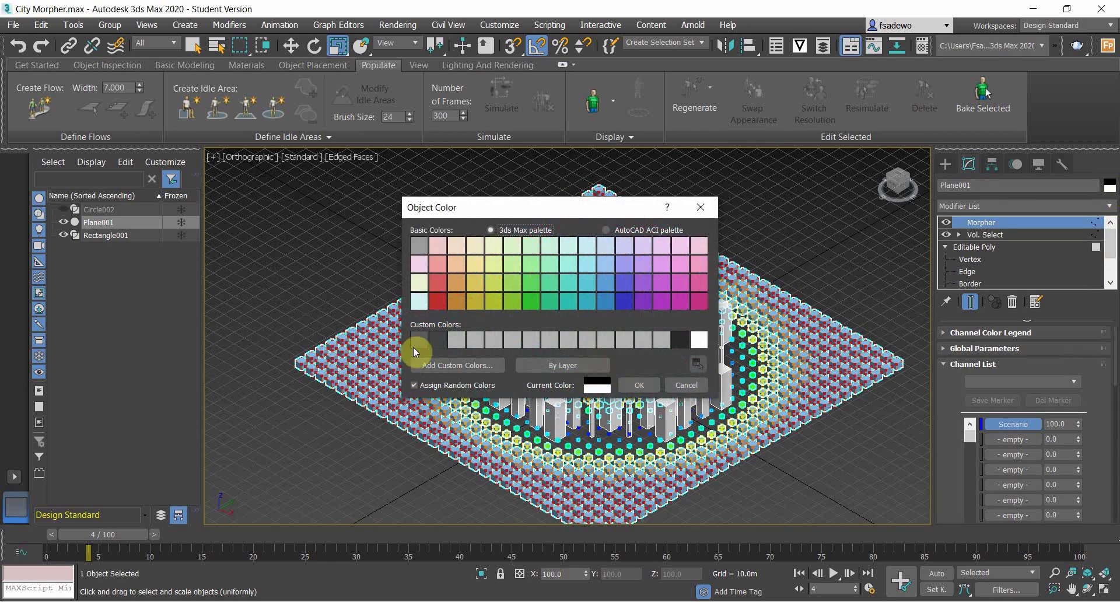
left_click(632, 385)
left_click(805, 500)
scroll(529, 388, "up", 2)
scroll(638, 430, "down", 1)
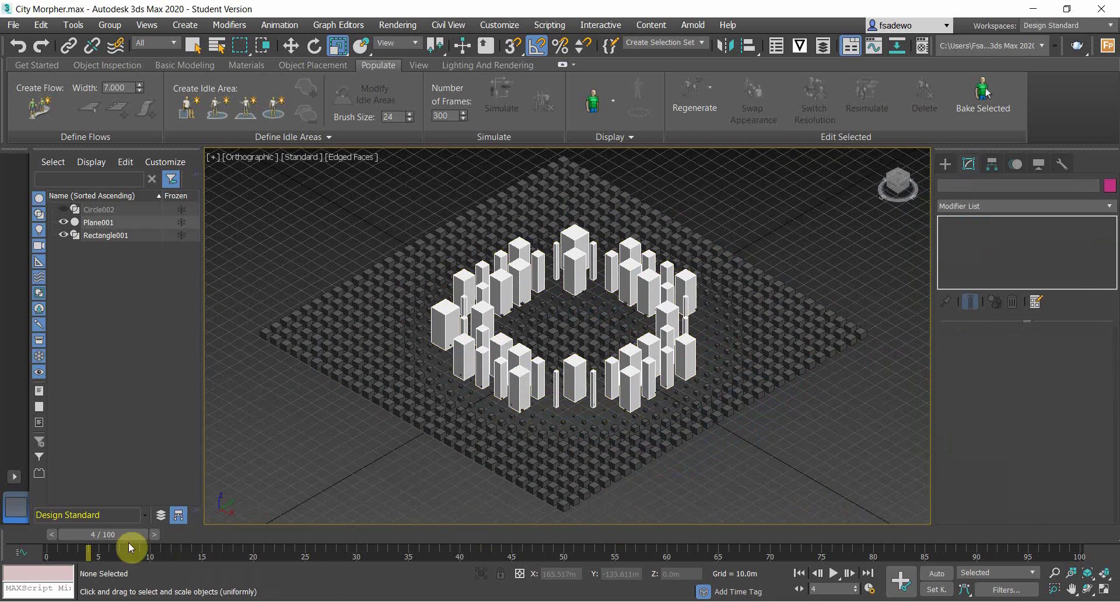
- At frame 0, turn on Auto Key with the Scale tool and select Circle002
left_click_drag(108, 537, 41, 543)
key("r")
left_click(942, 575)
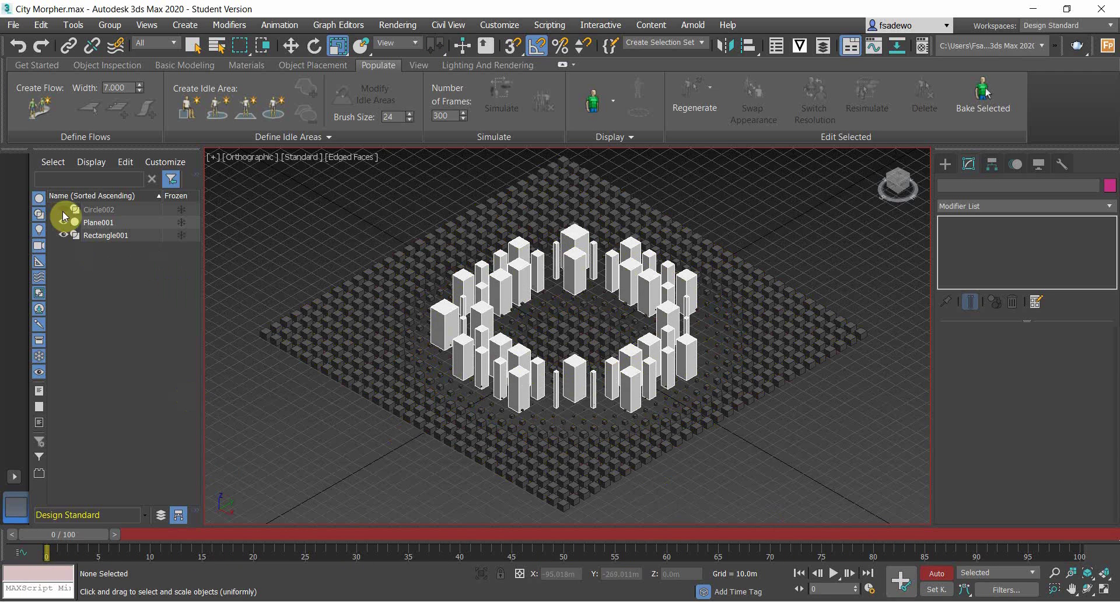
left_click(569, 404)
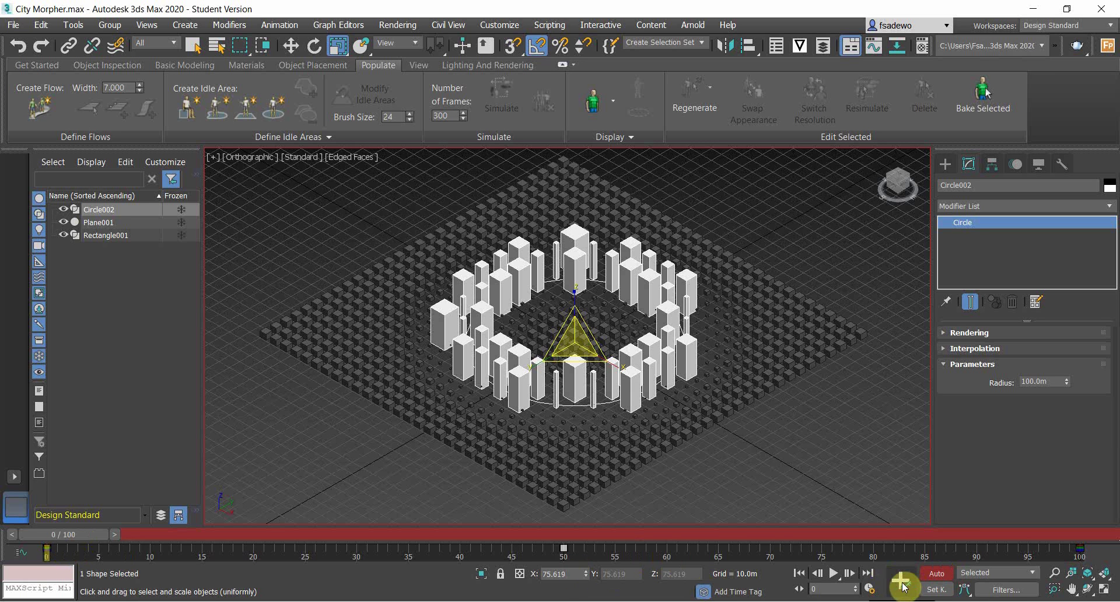
- At frame 50, scale Circle002 down to about 33.8% to contract the ring
left_click_drag(79, 534, 579, 533)
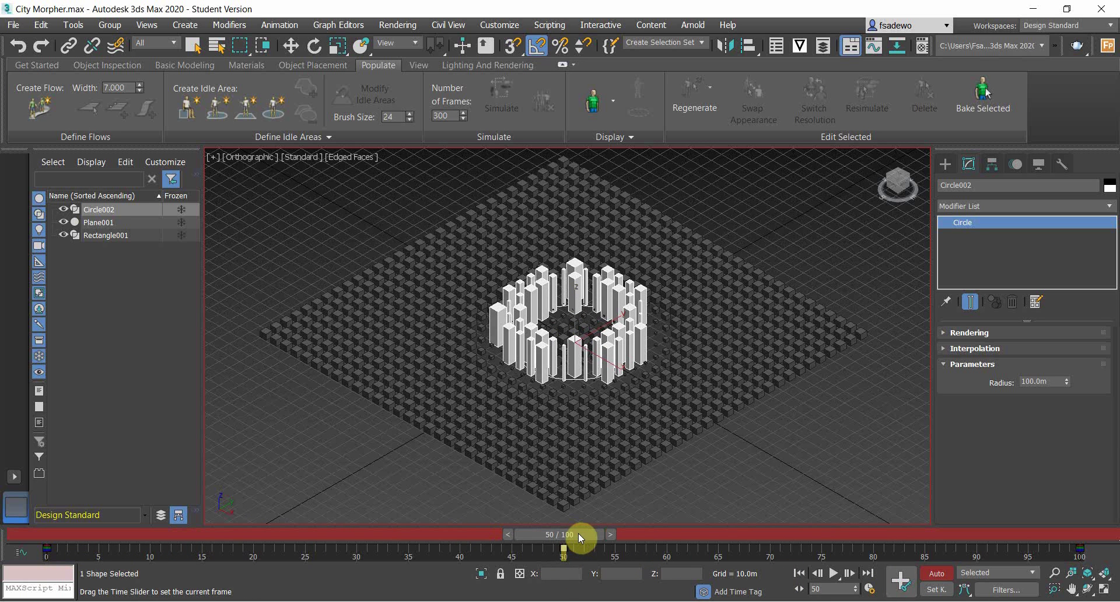
key("r")
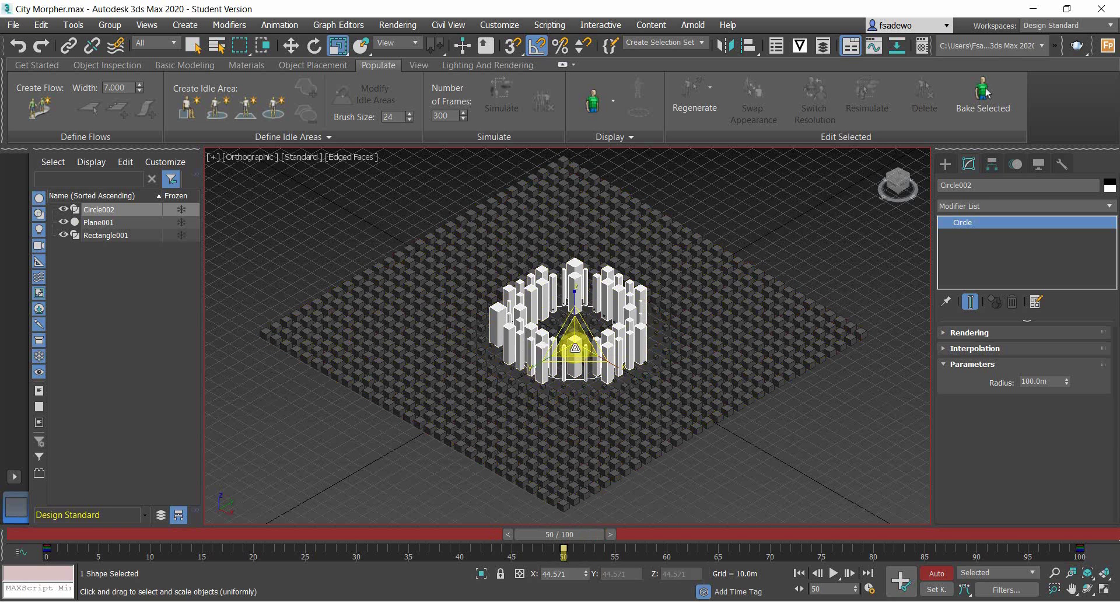
left_click_drag(578, 353, 602, 368)
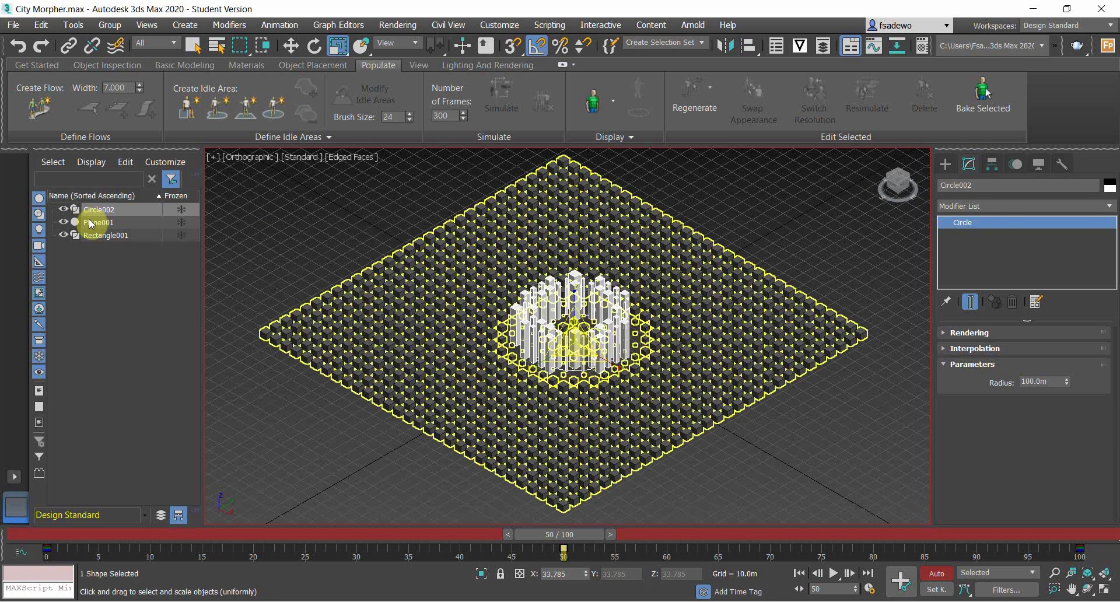
- Stretch Rectangle001 taller in Z at frame 50, then widen Circle002 at frame 100
left_click(98, 238)
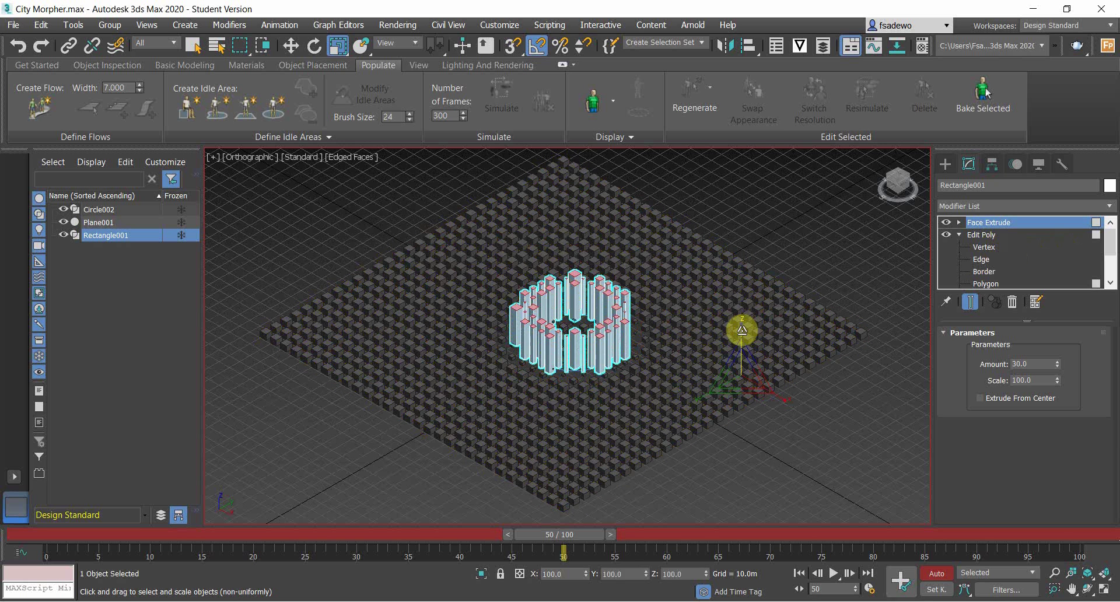
left_click_drag(741, 327, 744, 308)
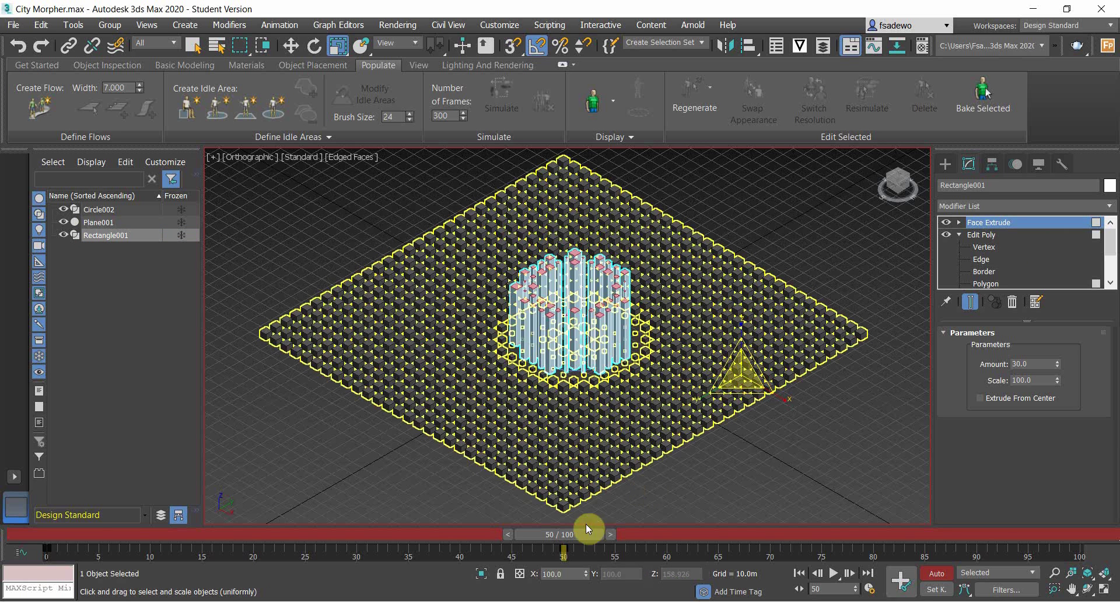
left_click_drag(536, 536, 1106, 532)
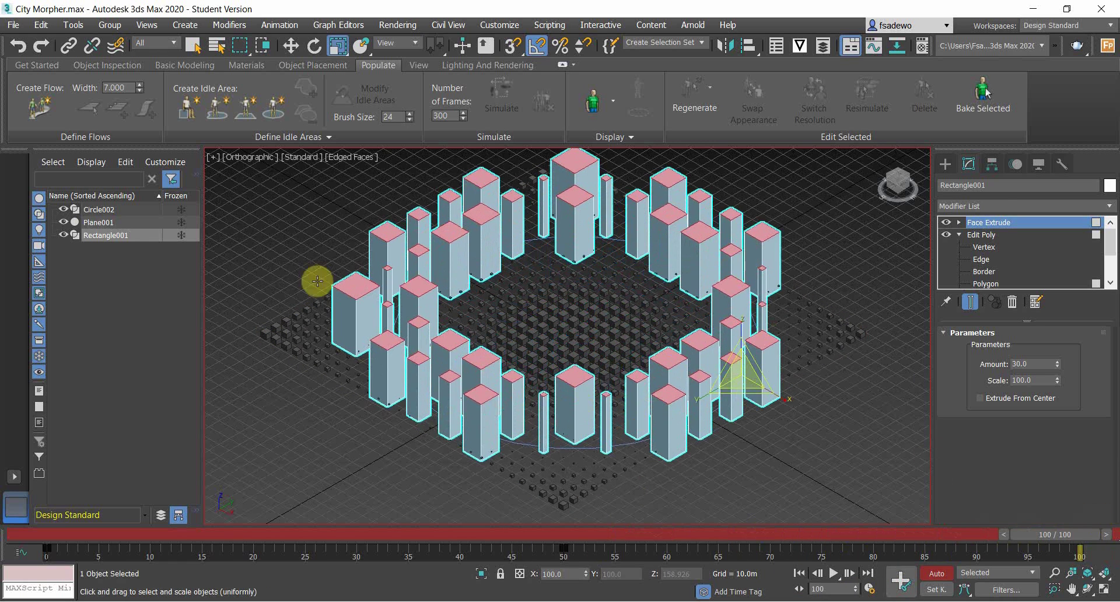
left_click(96, 210)
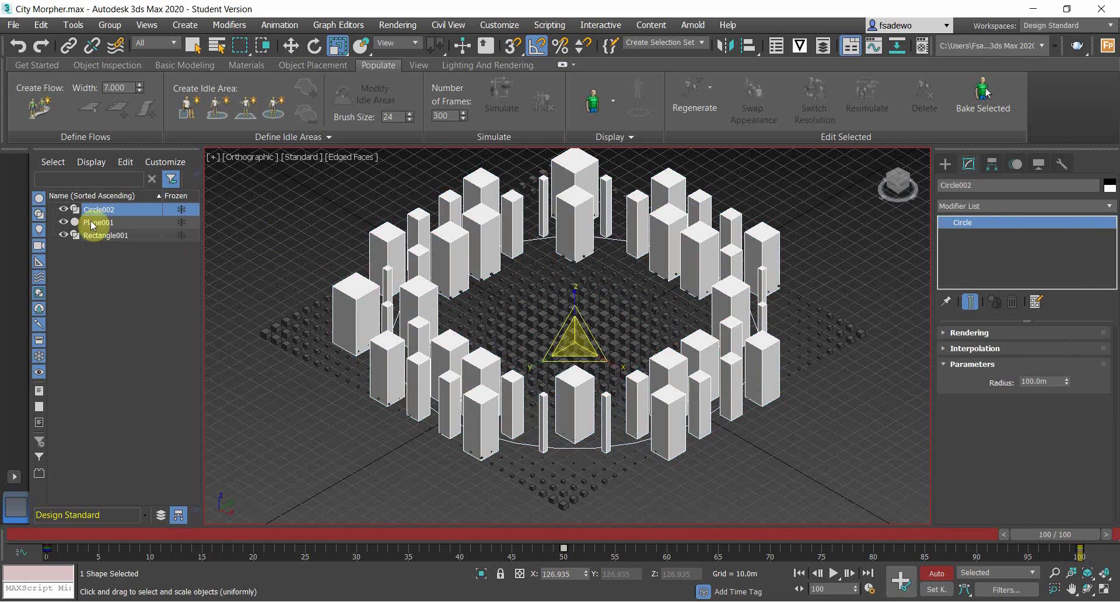
mouse_move(578, 343)
left_mouse_down()
mouse_move(632, 368)
mouse_move(547, 338)
mouse_move(620, 362)
mouse_move(582, 337)
mouse_move(586, 326)
mouse_move(578, 344)
mouse_move(589, 382)
mouse_move(569, 360)
left_mouse_up()
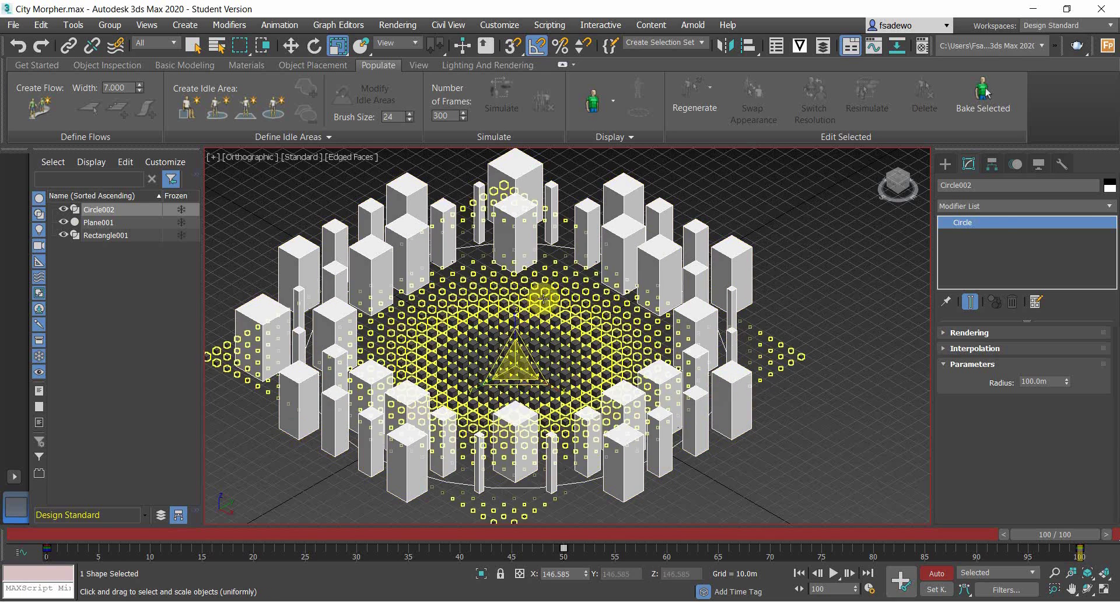
- Flatten Rectangle001 to about 18.6% height at frame 100 and turn off Auto Key
left_click(651, 244)
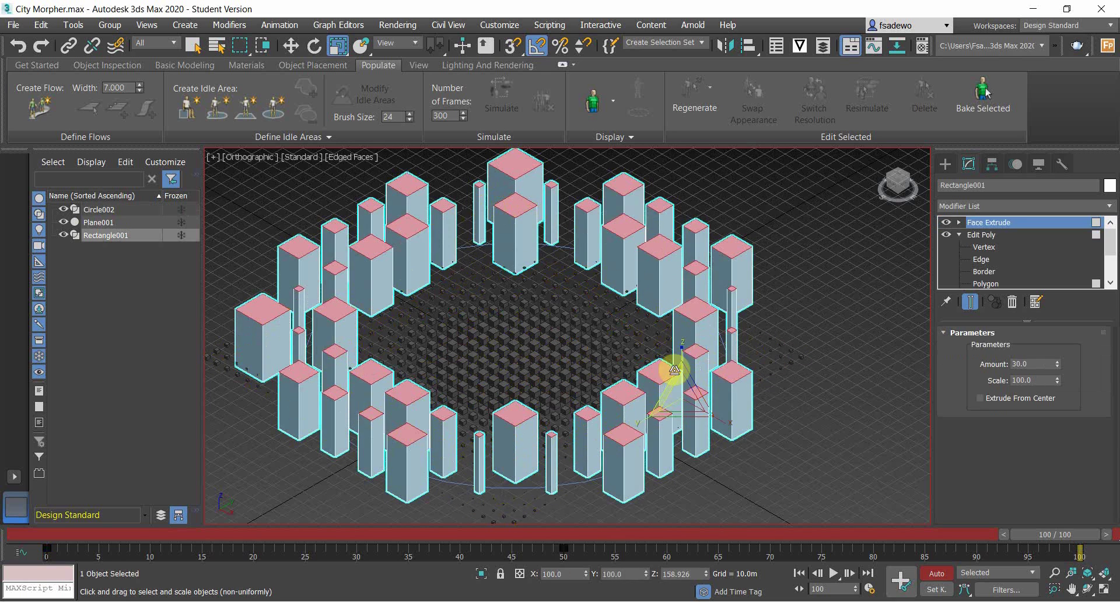
left_click_drag(681, 351, 706, 505)
left_click_drag(683, 356, 681, 382)
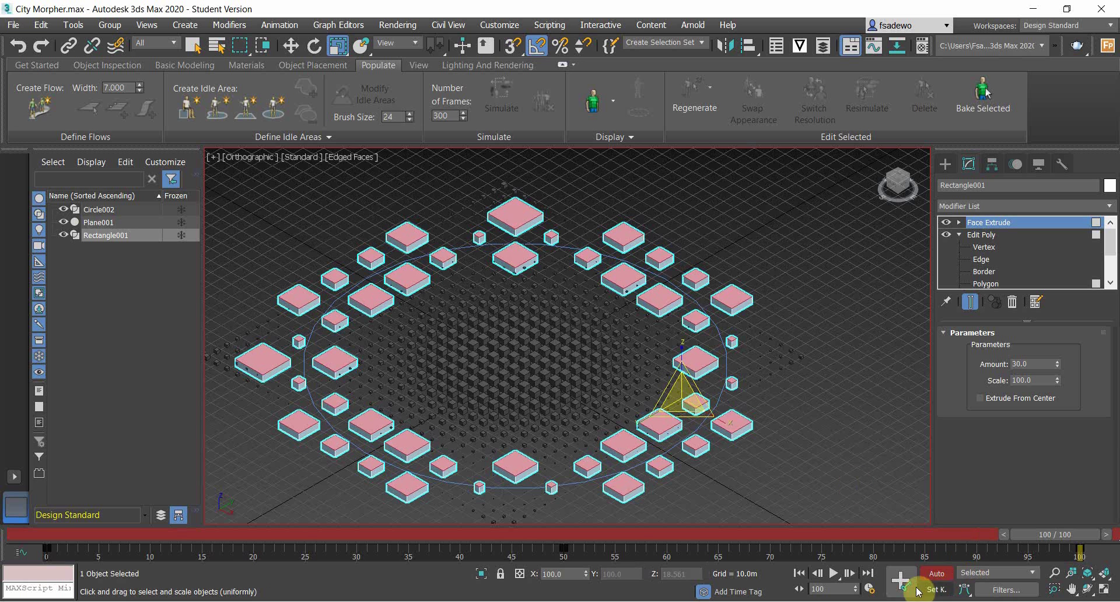
left_click(938, 573)
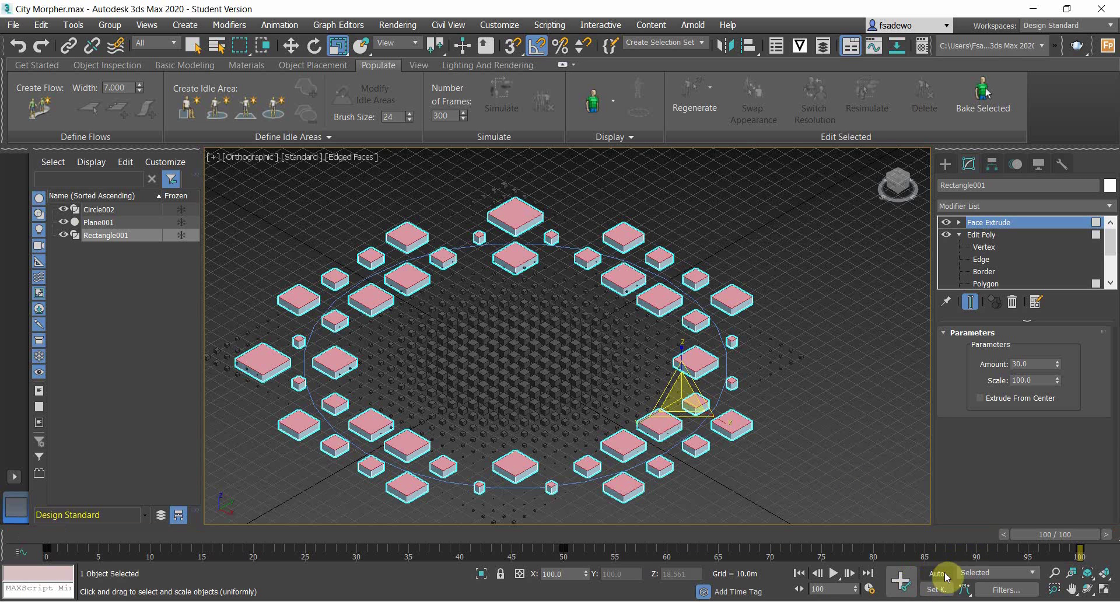
- Rewind to frame 0, recentre the view, and play back the pulsing tower animation
left_click_drag(1044, 544, 33, 560)
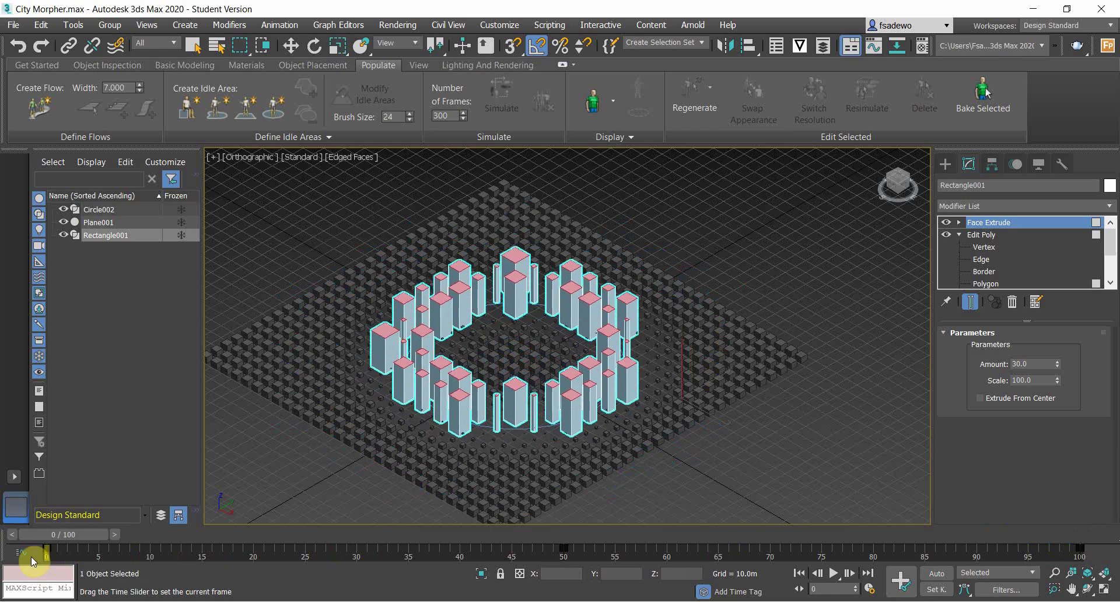
middle_click_drag(541, 399, 631, 373)
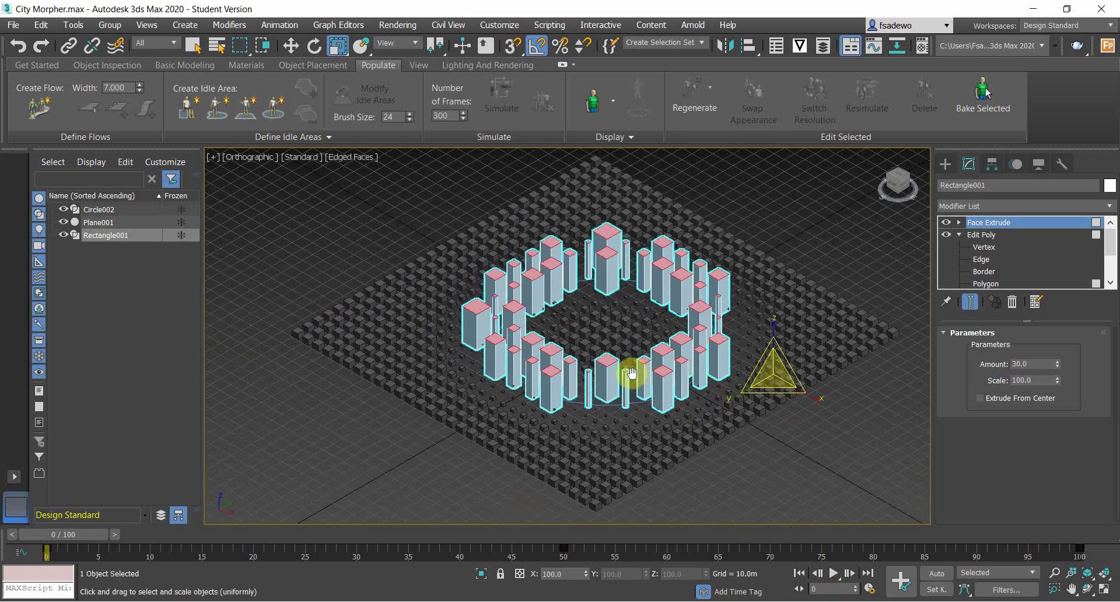
left_click(832, 573)
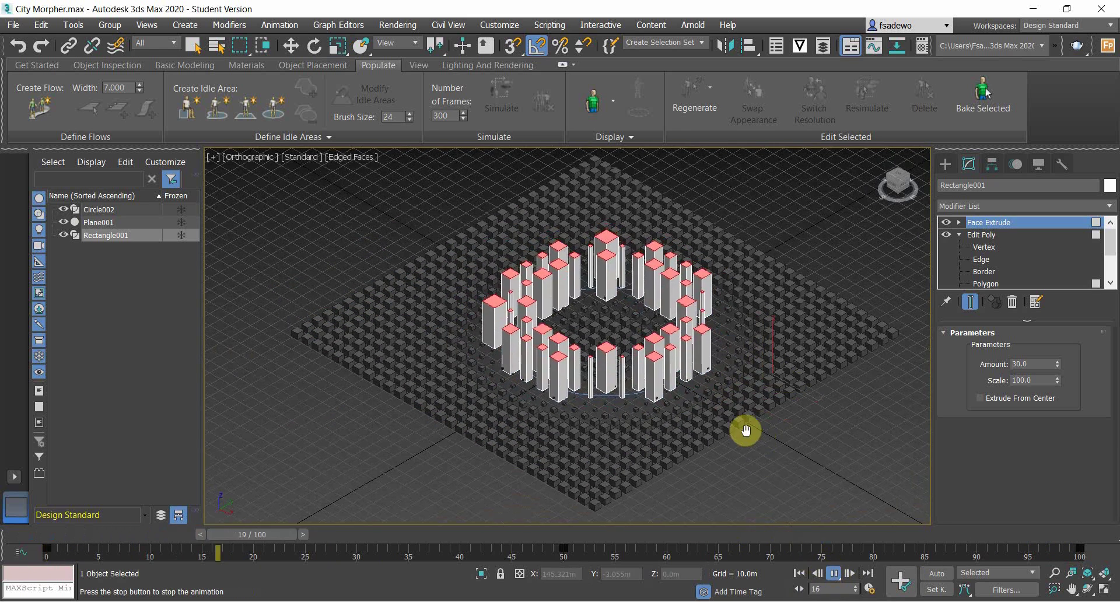
middle_click_drag(743, 430, 724, 427)
left_click(835, 574)
key("r")
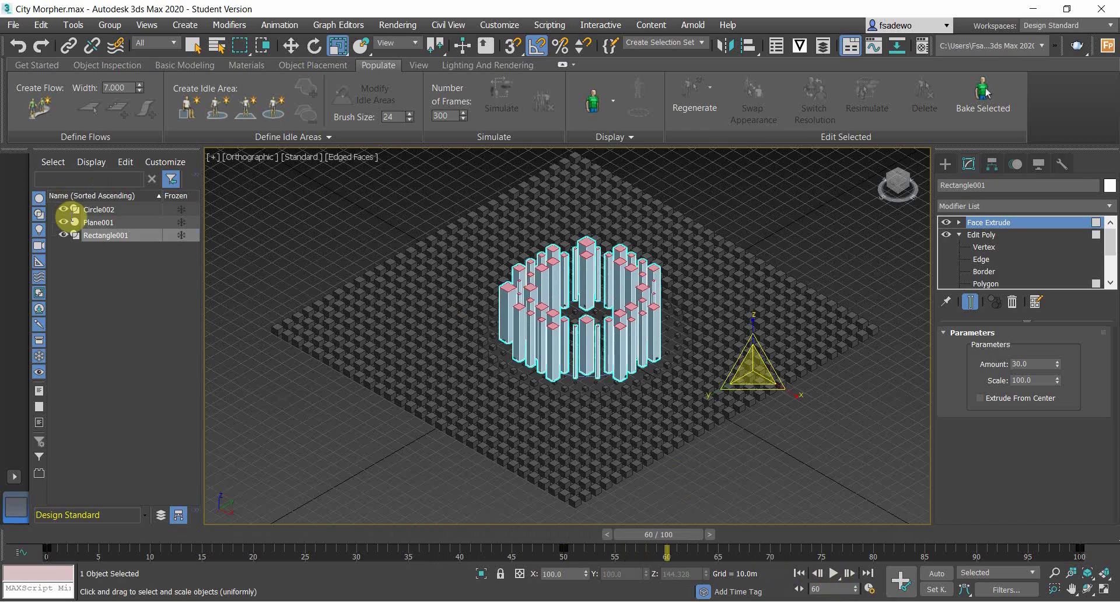
left_click(834, 575)
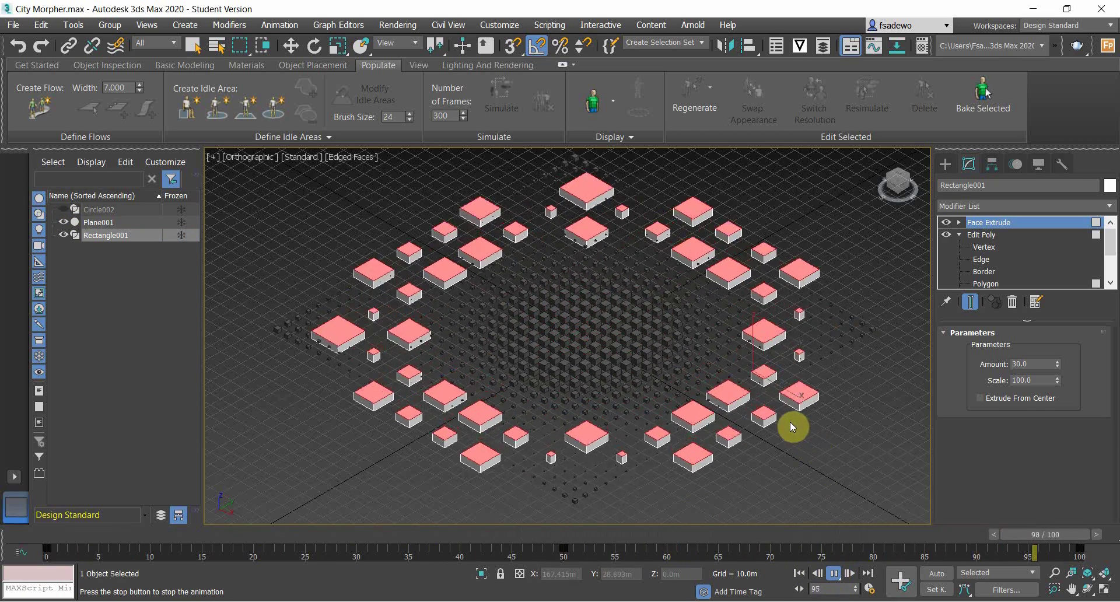
middle_click_drag(778, 409, 757, 404)
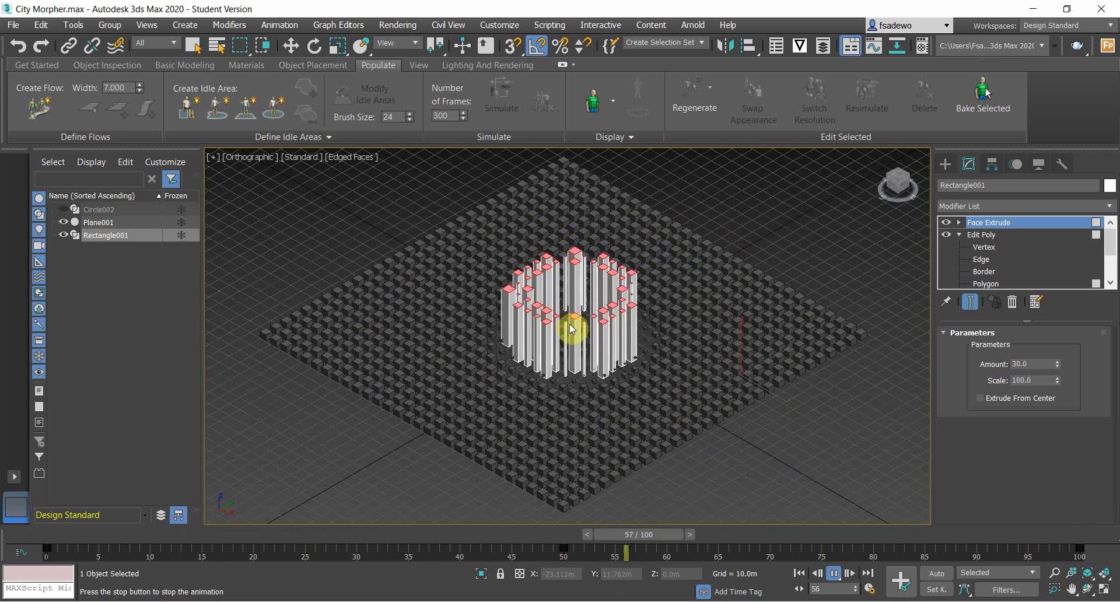